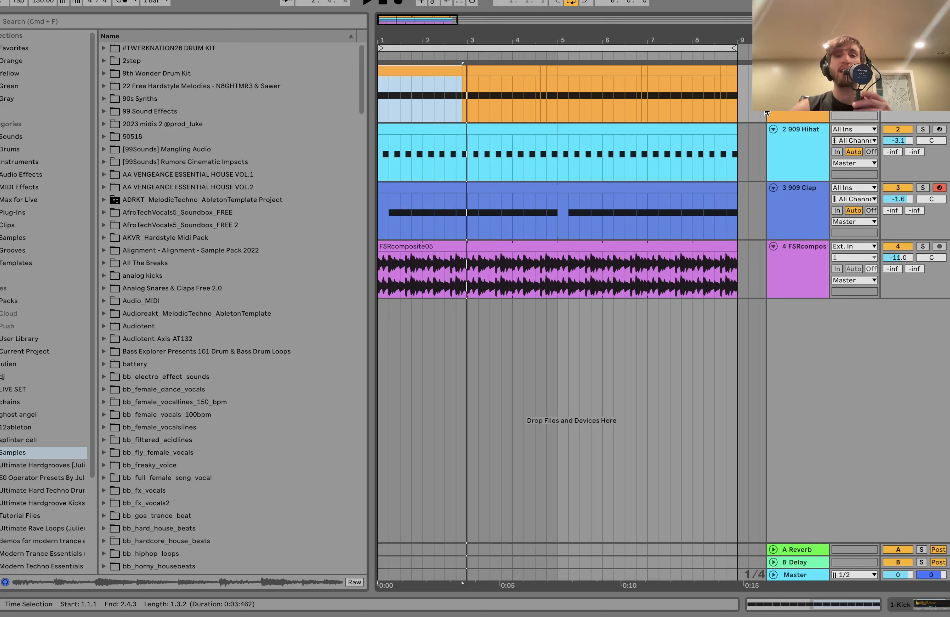
Audition the drum loop and briefly solo the 909 Hihat track
left_click(785, 114)
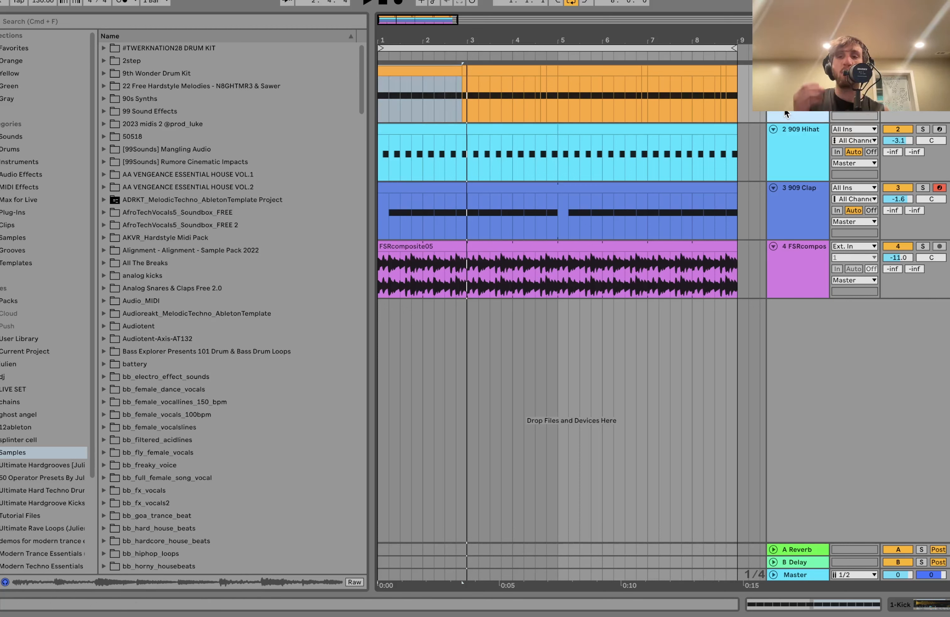
key("space")
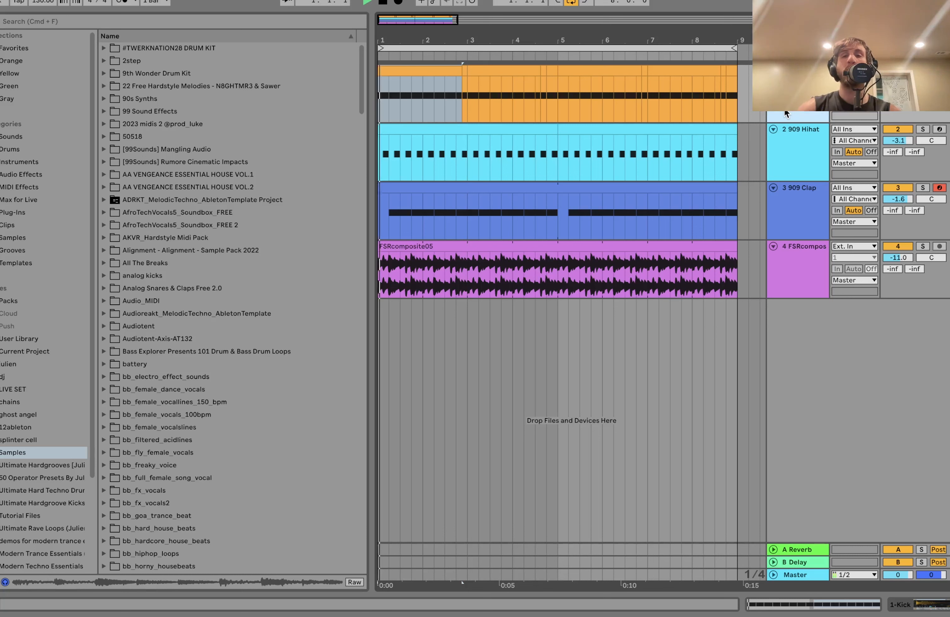
left_click(808, 142)
left_click(924, 129)
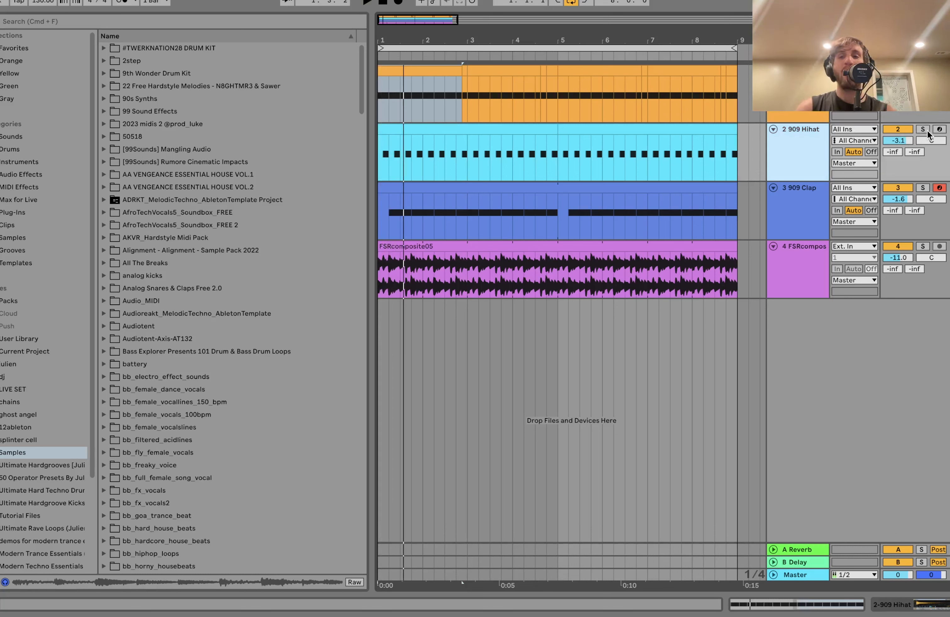
left_click(798, 153)
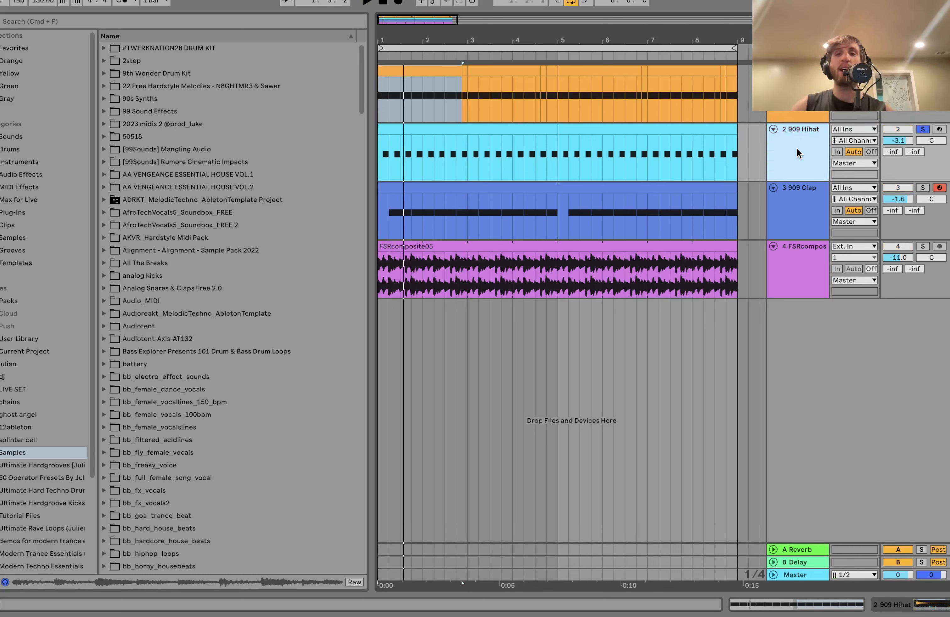
left_click(924, 129)
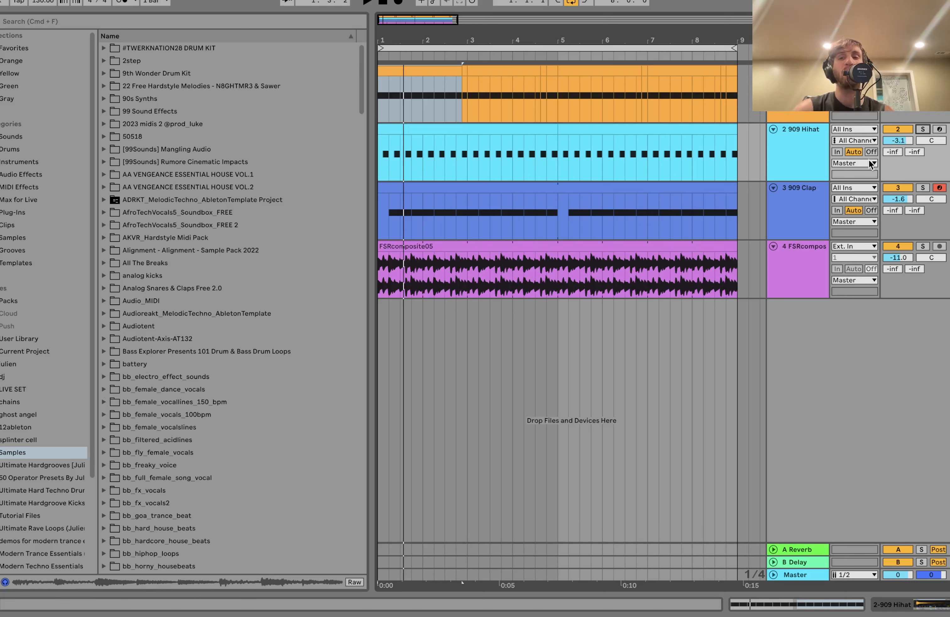
Raise the 909 Hihat track's volume to -1.2 dB and the 909 Clap track's to 2.0 dB during playback
key("space")
left_click_drag(898, 140, 899, 137)
key("space")
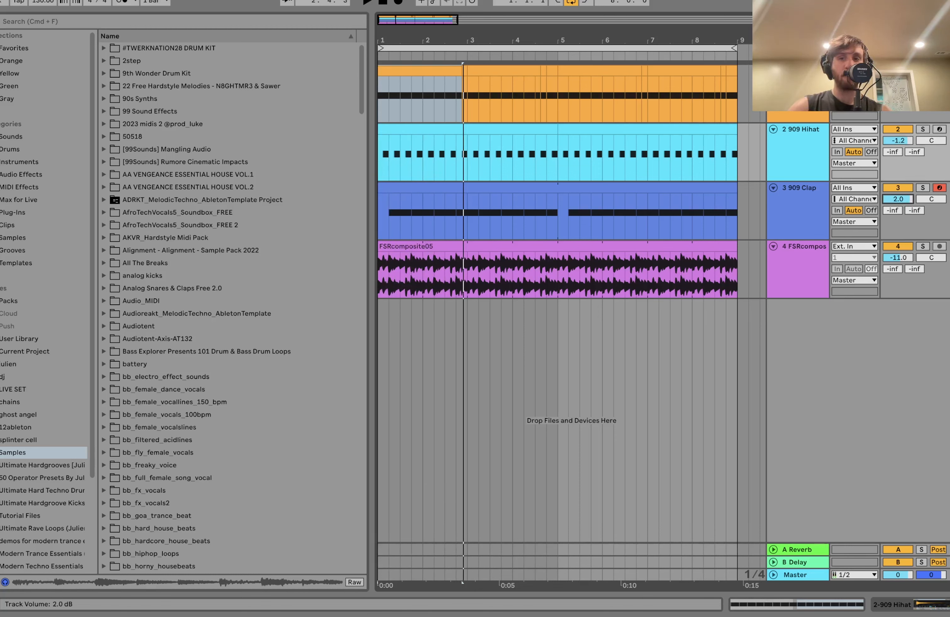
Set the 909 Clap track's volume to 1.3 dB while auditioning it soloed and in the full mix
left_click(923, 188)
key("space")
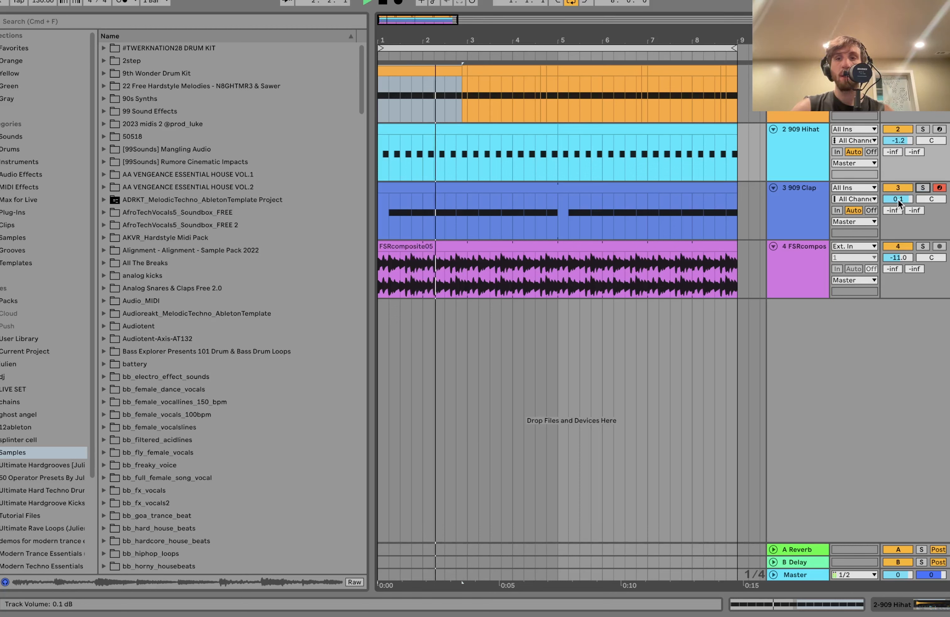
key("space")
left_click(923, 188)
left_click(789, 212)
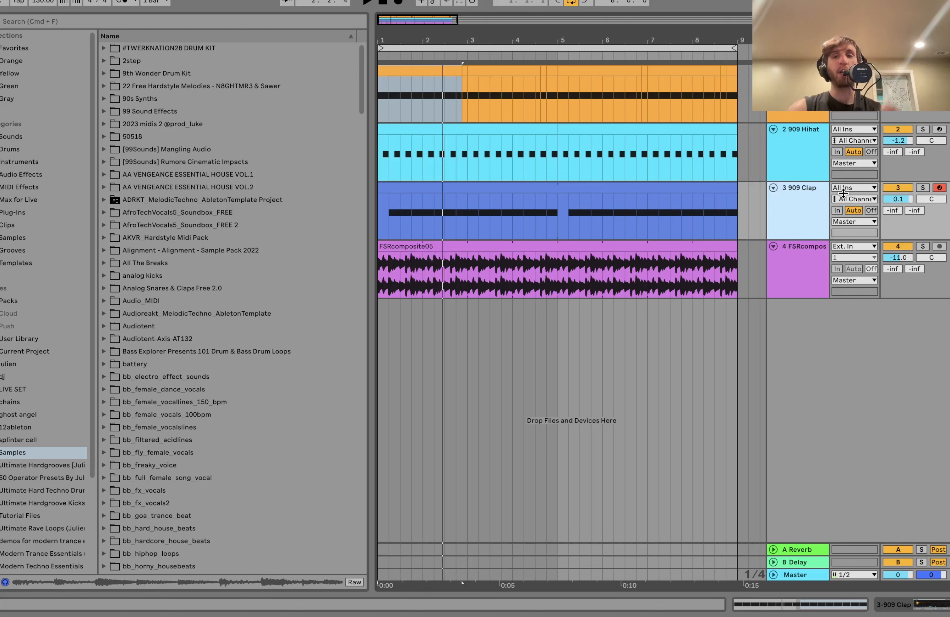
mouse_move(899, 199)
left_mouse_down()
mouse_move(898, 185)
mouse_move(902, 207)
left_mouse_up()
key("space")
key("space")
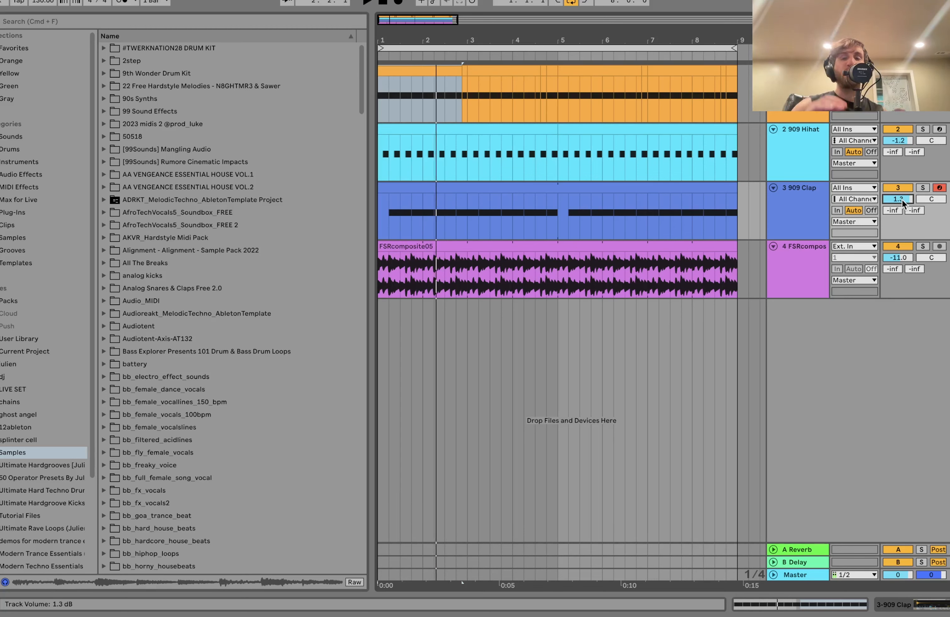
Select the Kick track and play the loop from the start to check the level balance
left_click(798, 114)
key("space")
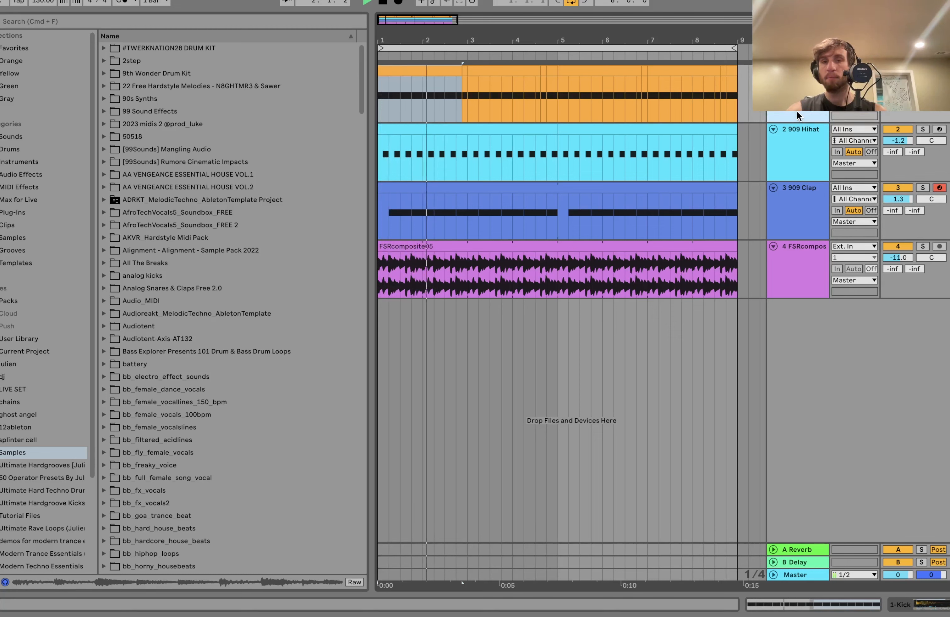
key("space")
key("space")
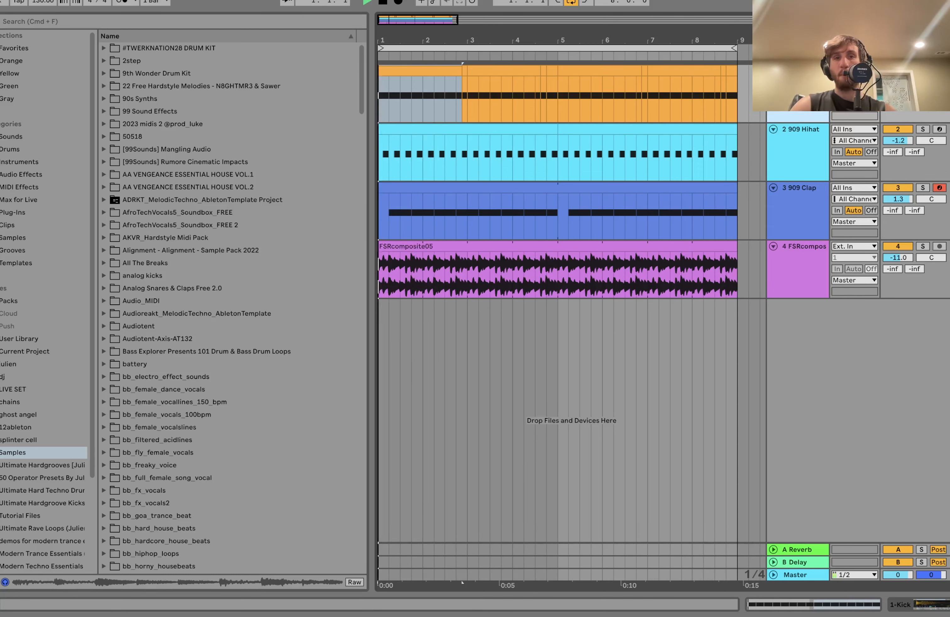
key("space")
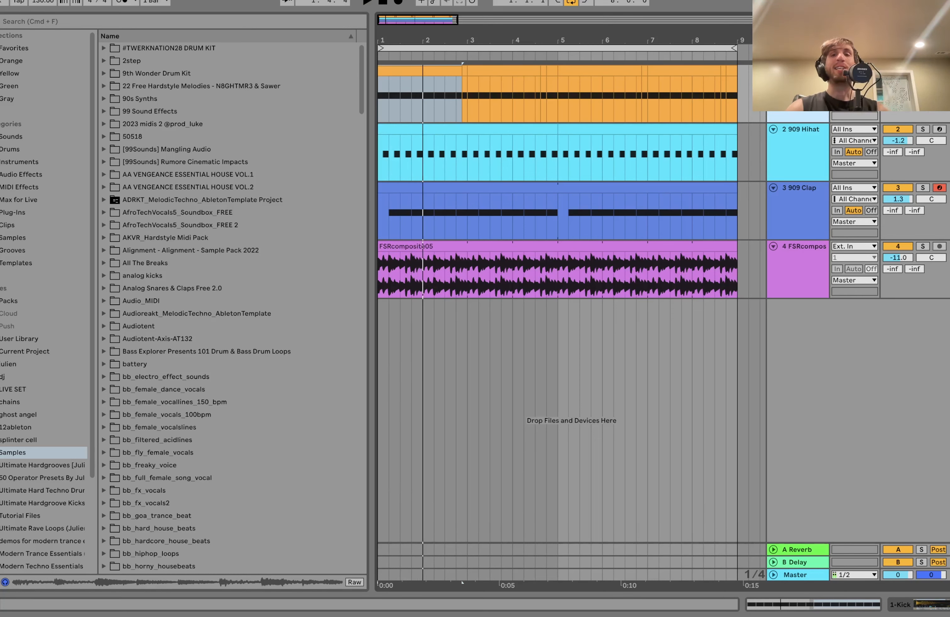
Open the Kick track's sampler, briefly solo the track and play the full loop
double_click(800, 71)
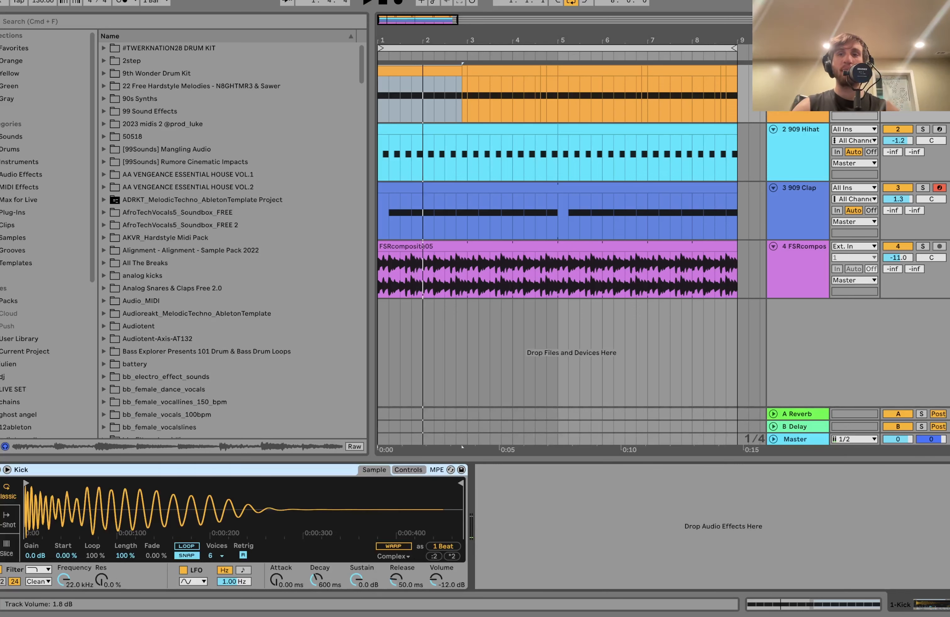
left_click(923, 71)
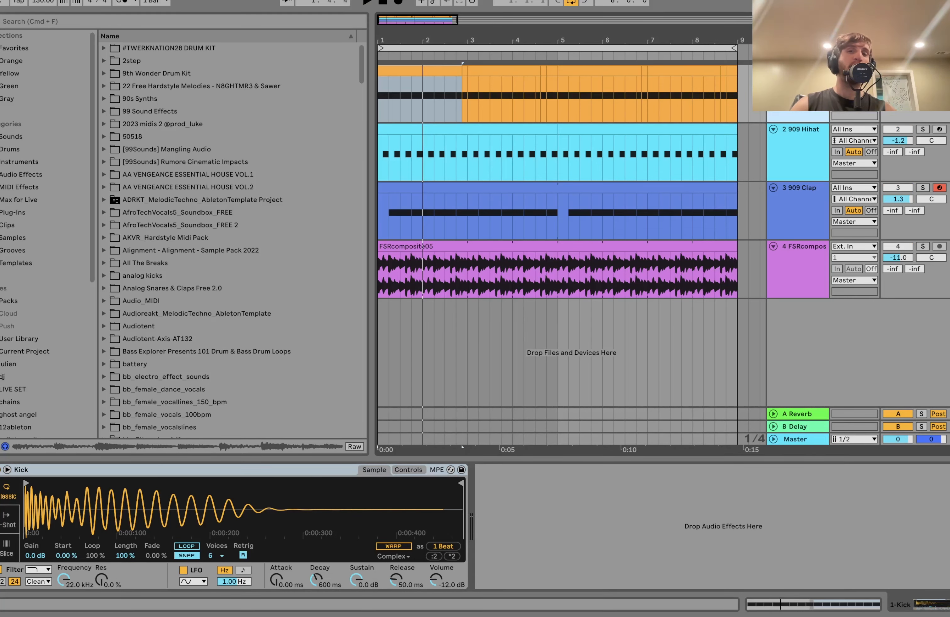
left_click(923, 71)
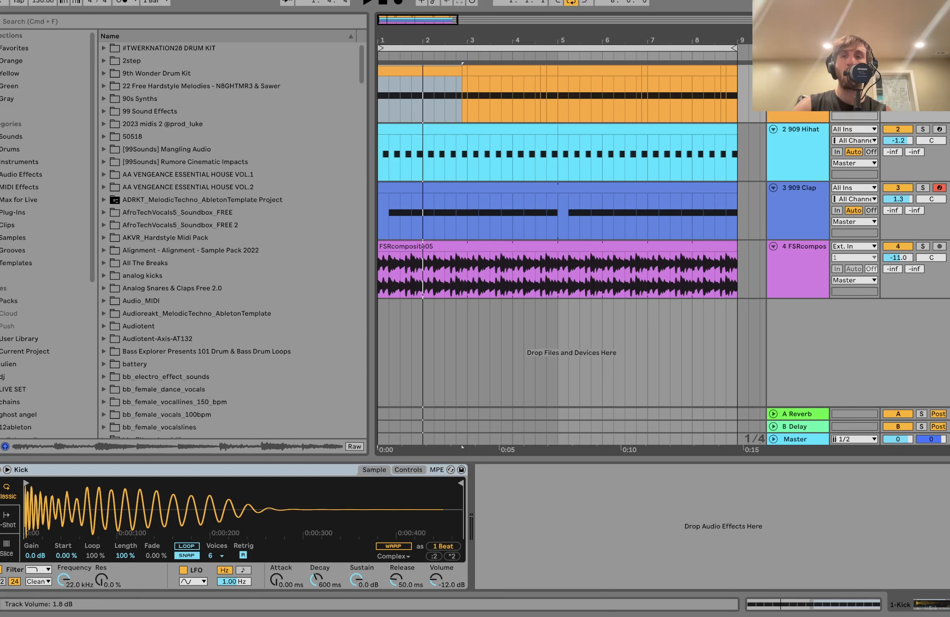
key("space")
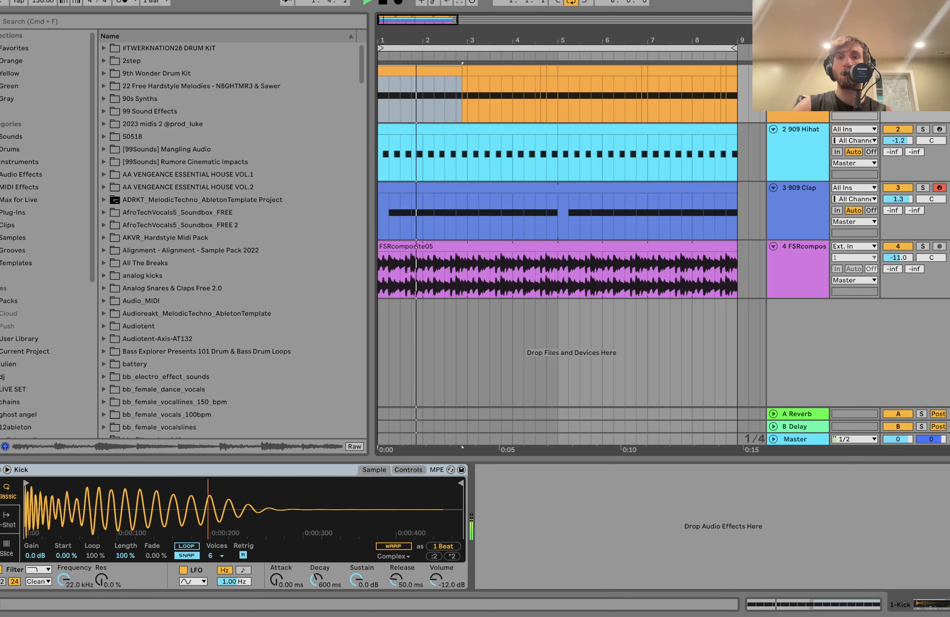
key("space")
Add an Auto Filter to the FSRcomposite05 audio track and set it to high-pass at 261 Hz
left_click(806, 258)
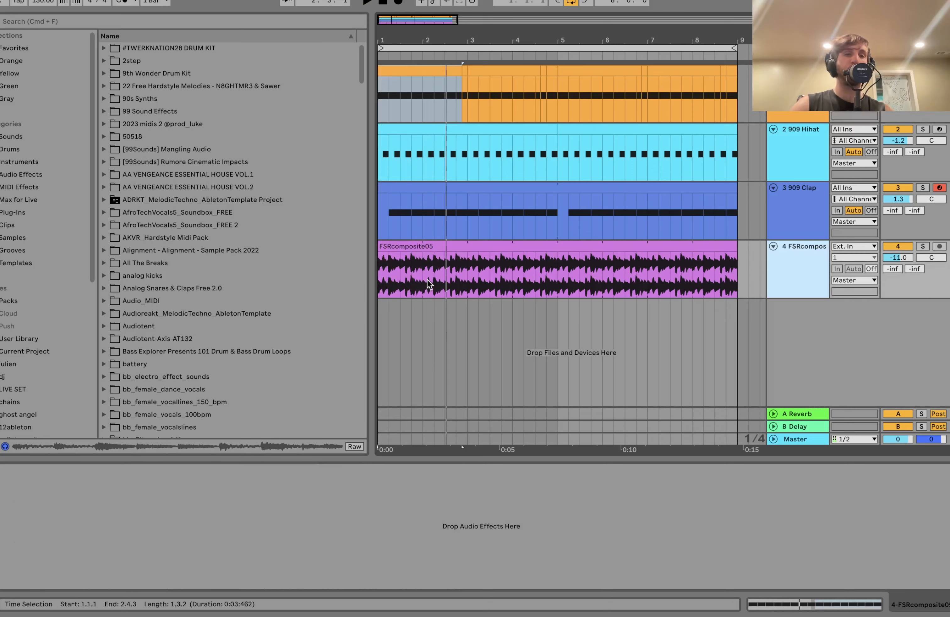
left_click(12, 176)
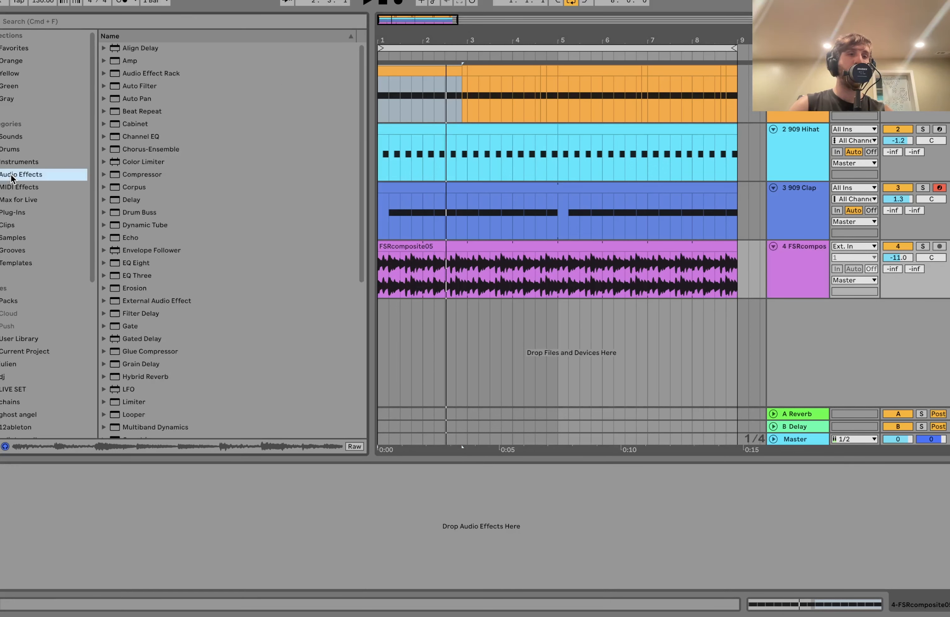
double_click(140, 87)
left_click(50, 557)
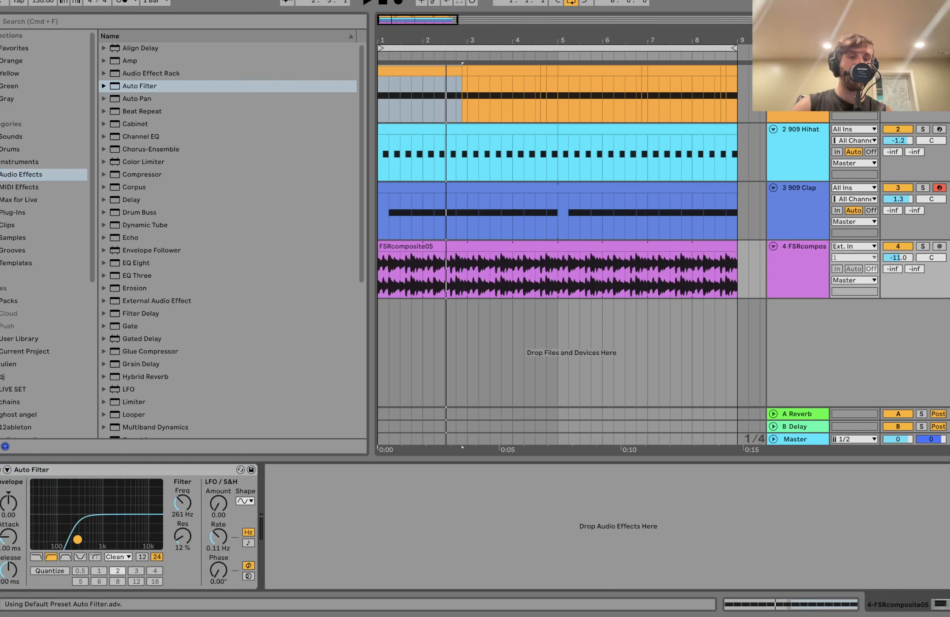
Add a Compressor after the Auto Filter, sidechained from 1-Kick, with the sidechain EQ enabled at 671 Hz
double_click(143, 175)
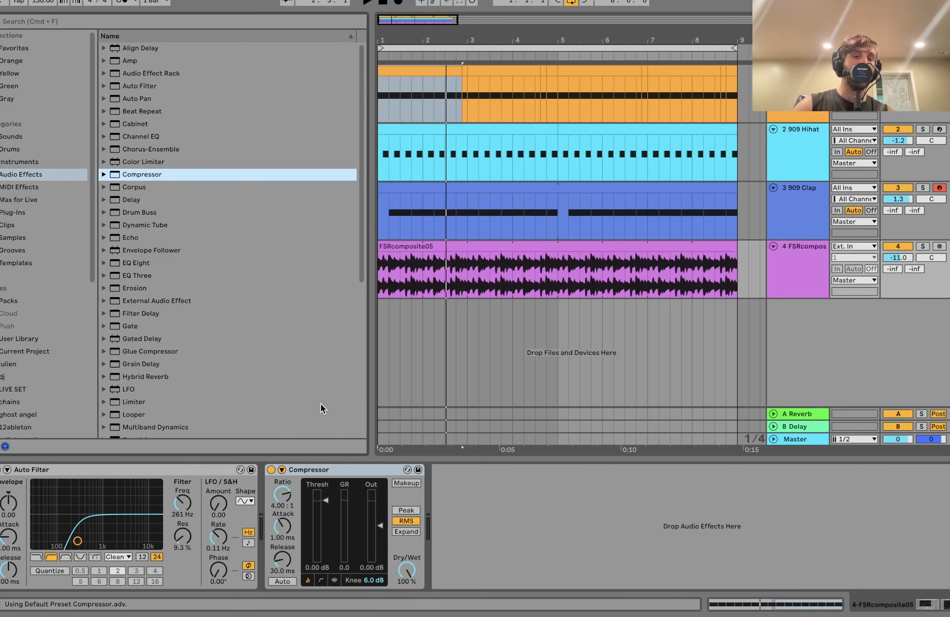
left_click(283, 469)
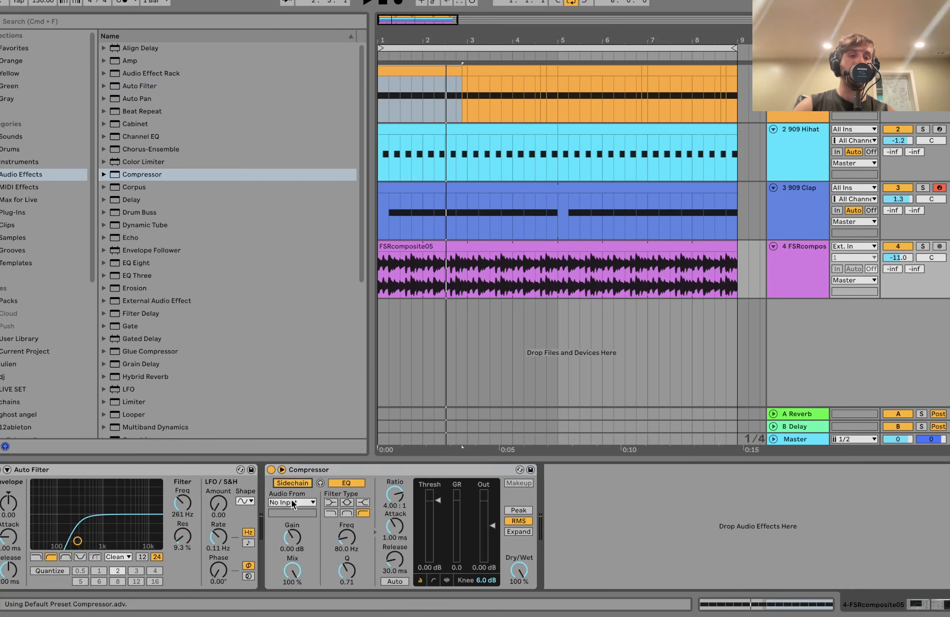
left_click(289, 483)
left_click(292, 502)
left_click(290, 512)
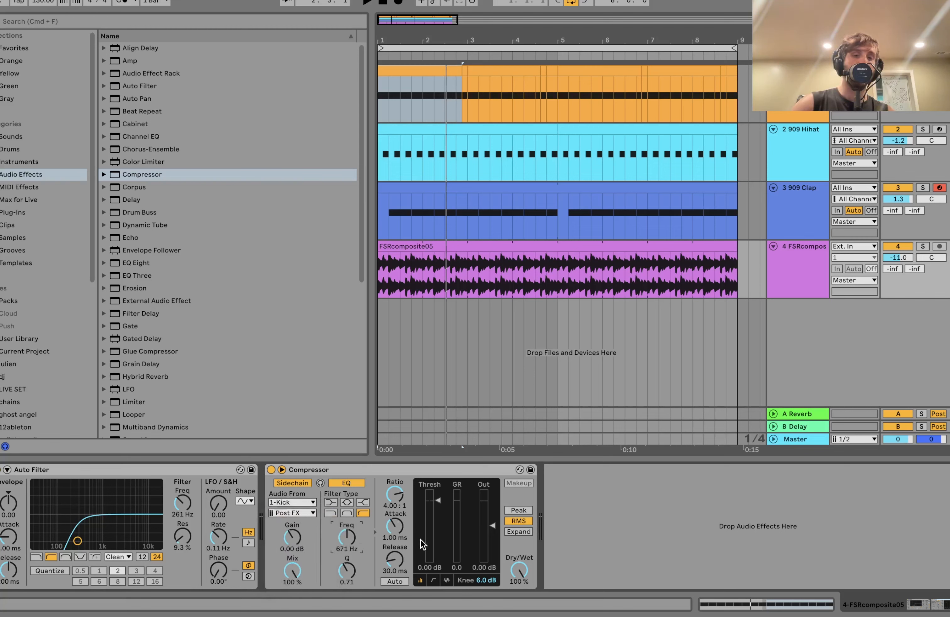
Set the Compressor's threshold to -21.9 dB and the Auto Filter's frequency to 128 Hz while the loop plays
key("space")
left_click_drag(420, 540, 421, 585)
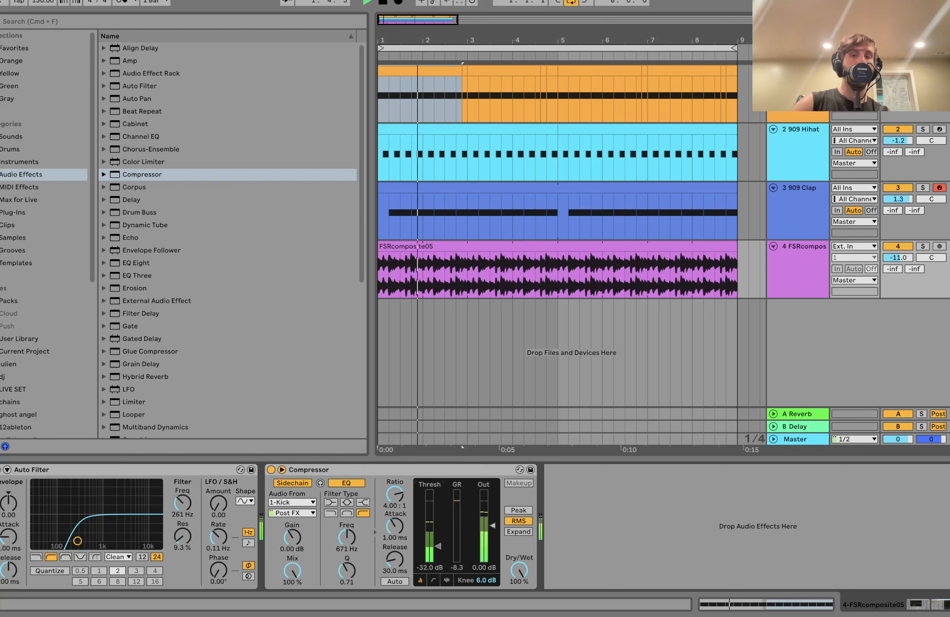
left_click_drag(437, 547, 438, 538)
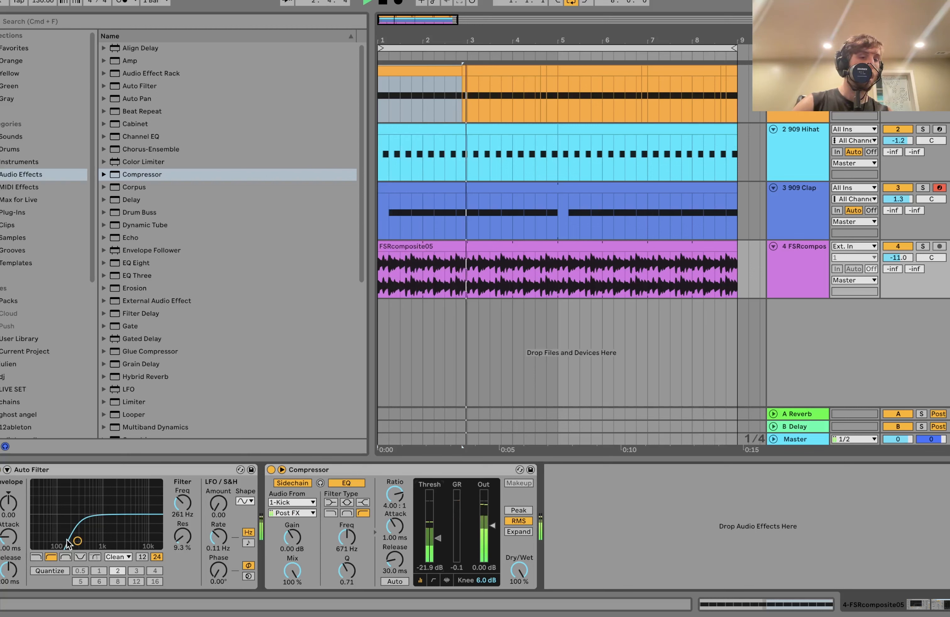
left_click_drag(77, 541, 64, 542)
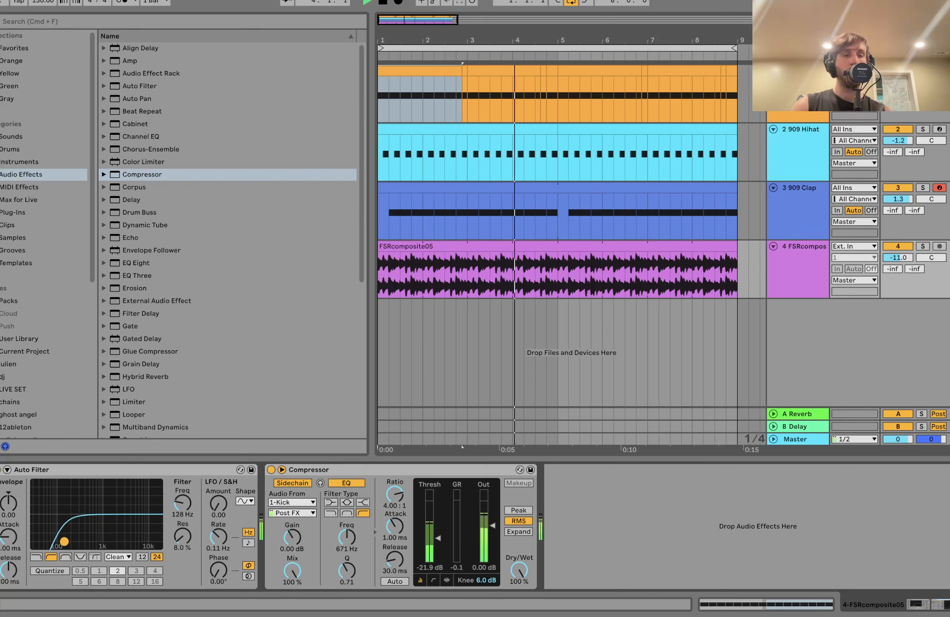
key("space")
Shorten the 909 Hihat sample in its sampler so that it ends at about 0.19 s
left_click(798, 76)
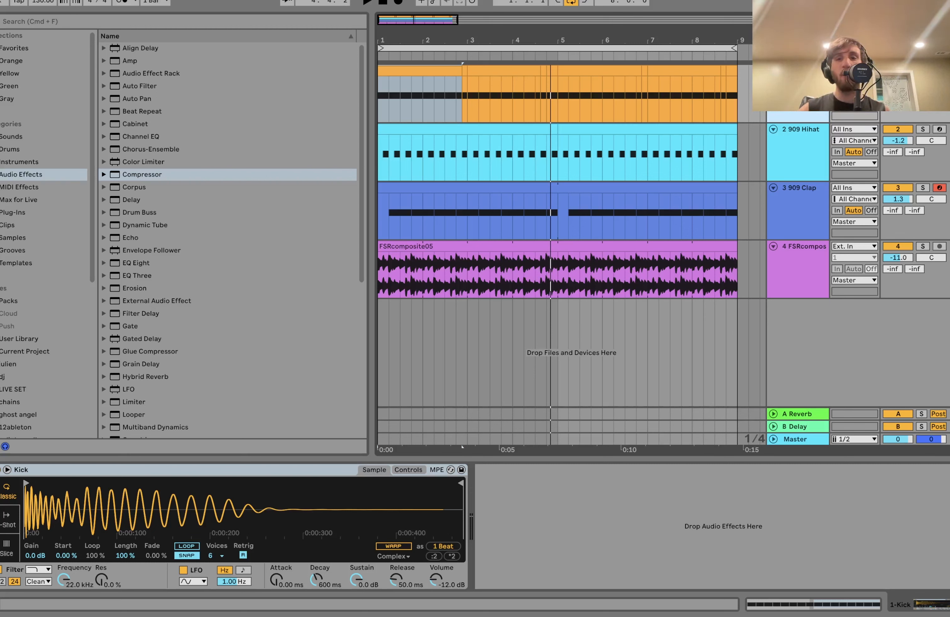
key("space")
left_click(784, 139)
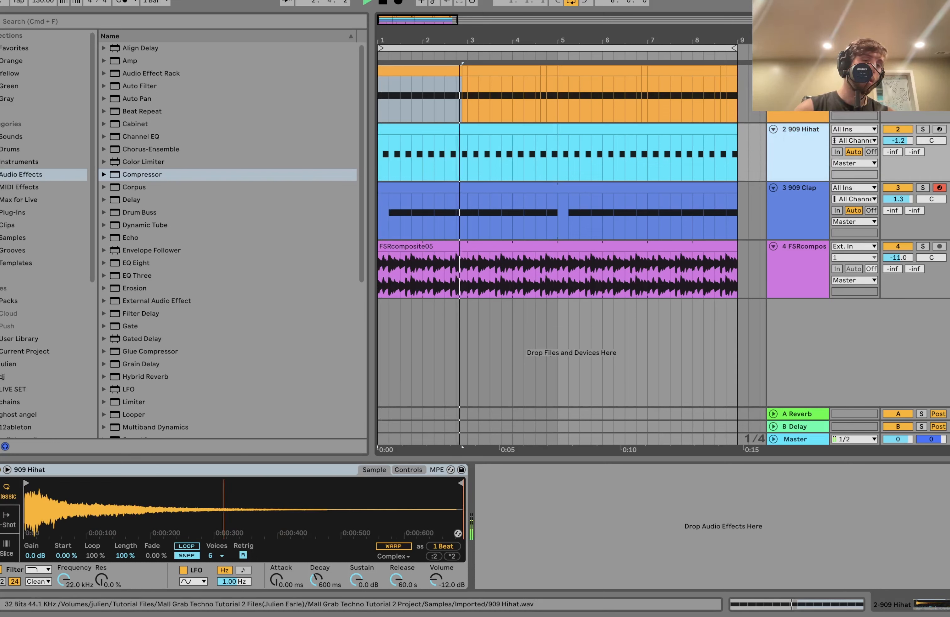
mouse_move(462, 485)
left_mouse_down()
mouse_move(405, 500)
mouse_move(149, 515)
left_mouse_up()
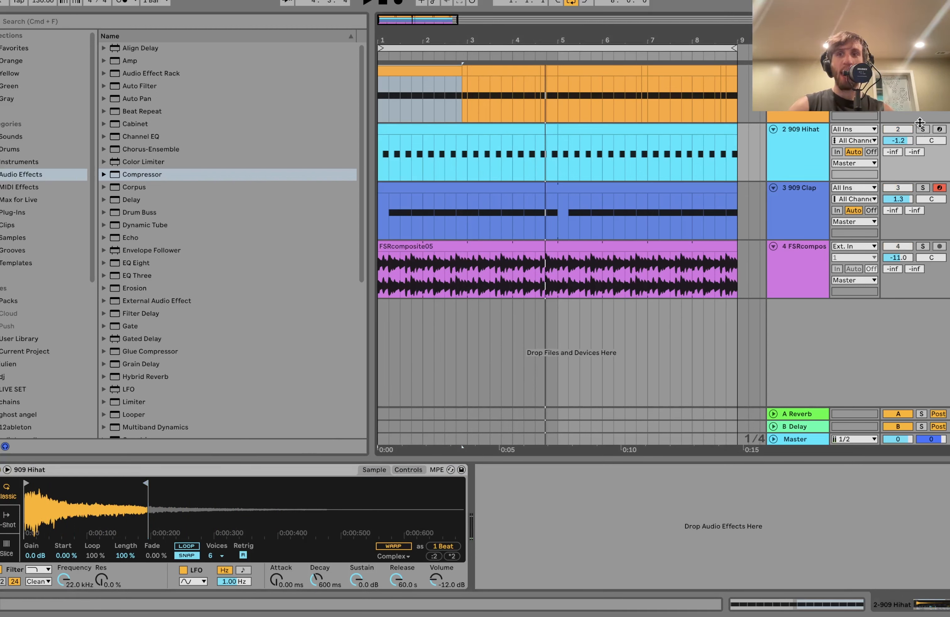
Fine-tune the 909 Hihat sample's end to about 0.22 s while auditioning it soloed and in the full mix
key("space")
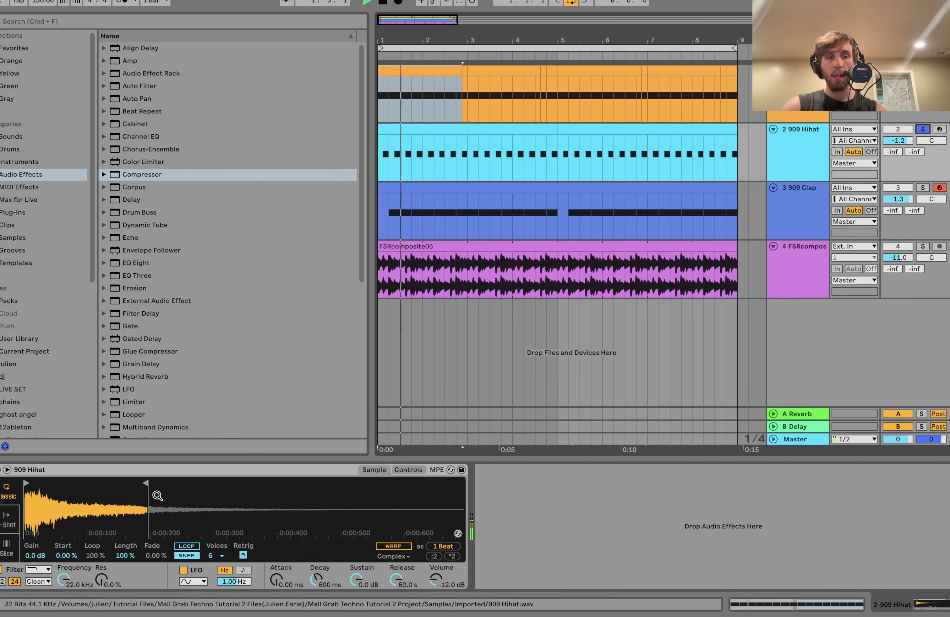
left_click_drag(146, 485, 116, 486)
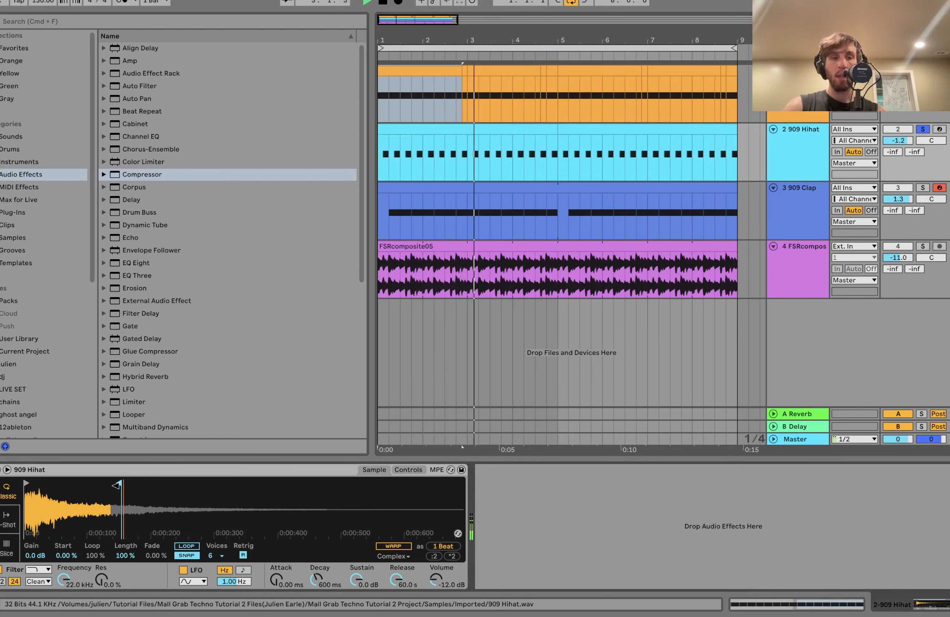
left_click(923, 129)
left_click(796, 155)
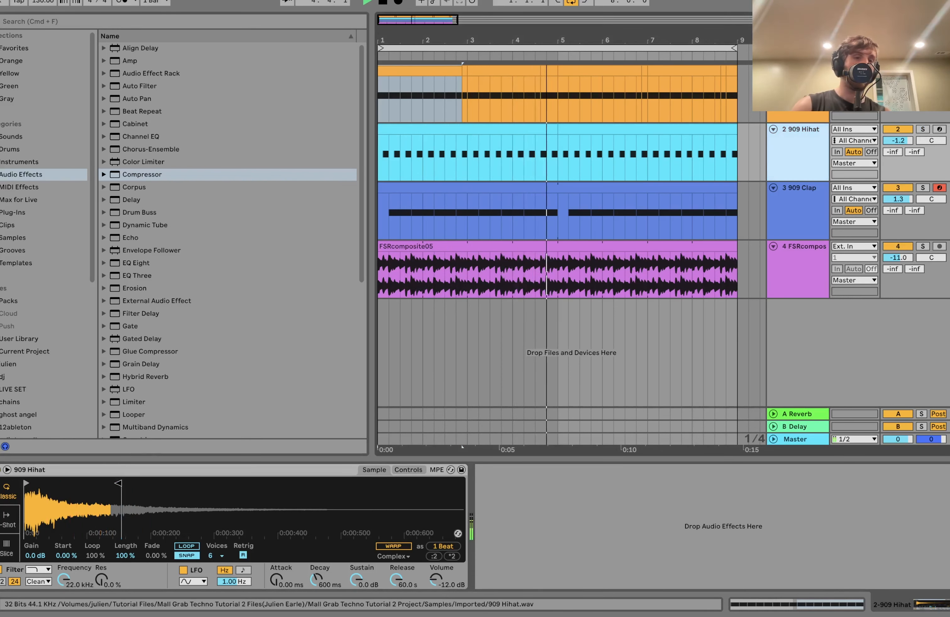
left_click_drag(119, 483, 143, 483)
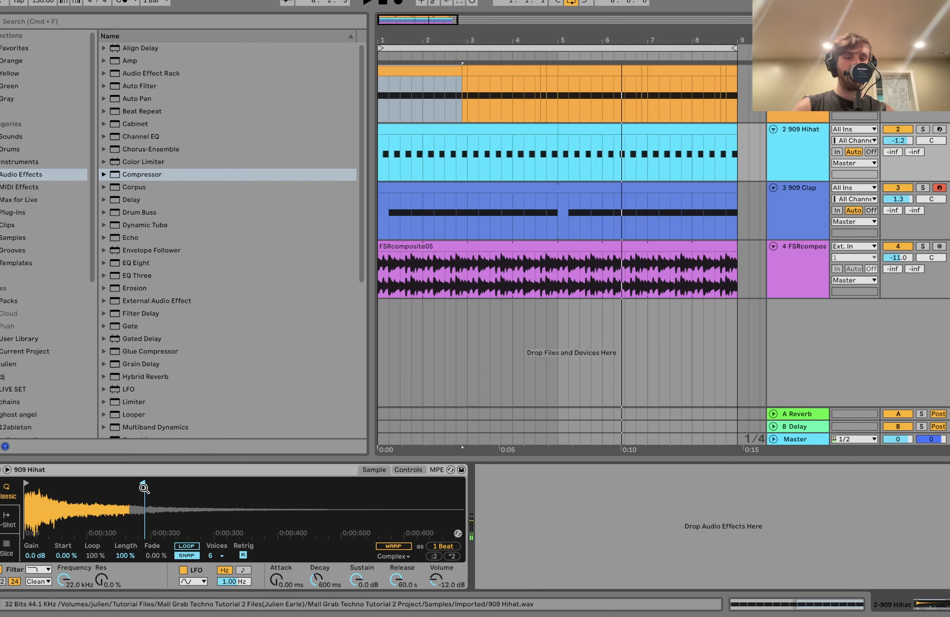
key("space")
left_click_drag(140, 485, 157, 485)
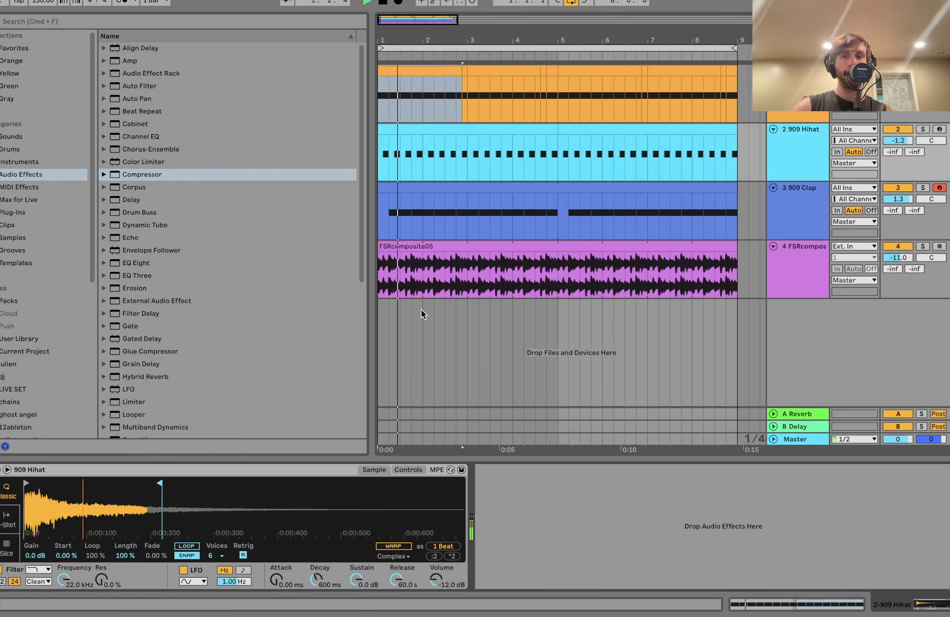
Add a Drum Buss to the kick track and set its Crunch to 40% and Damp to 20.0 kHz
left_click(798, 72)
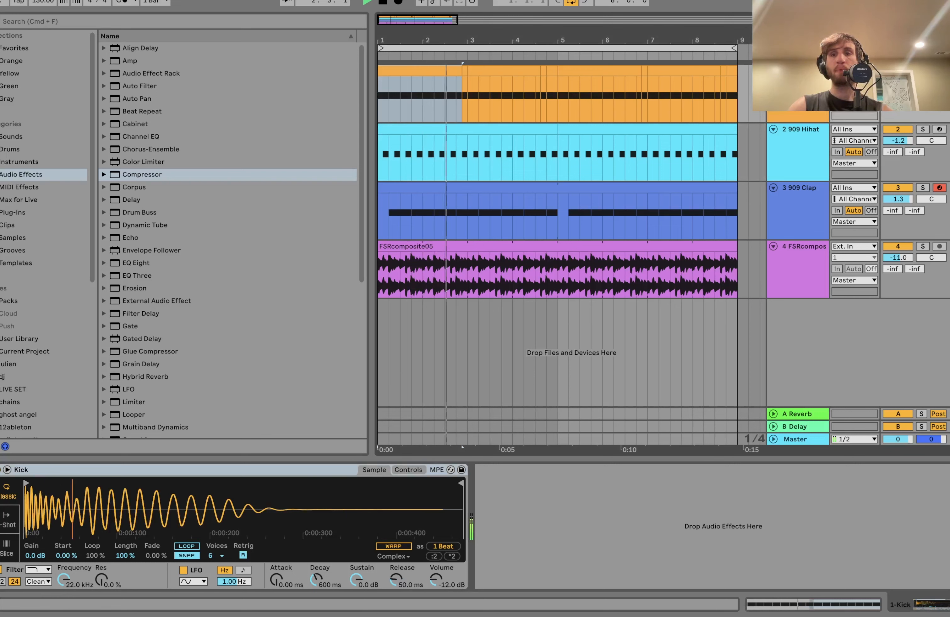
key("space")
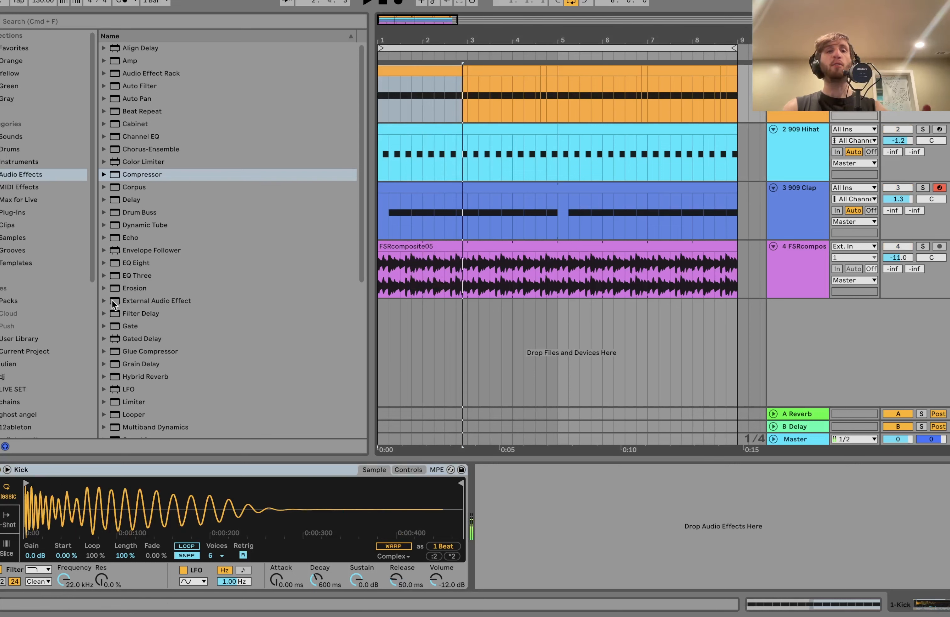
double_click(132, 212)
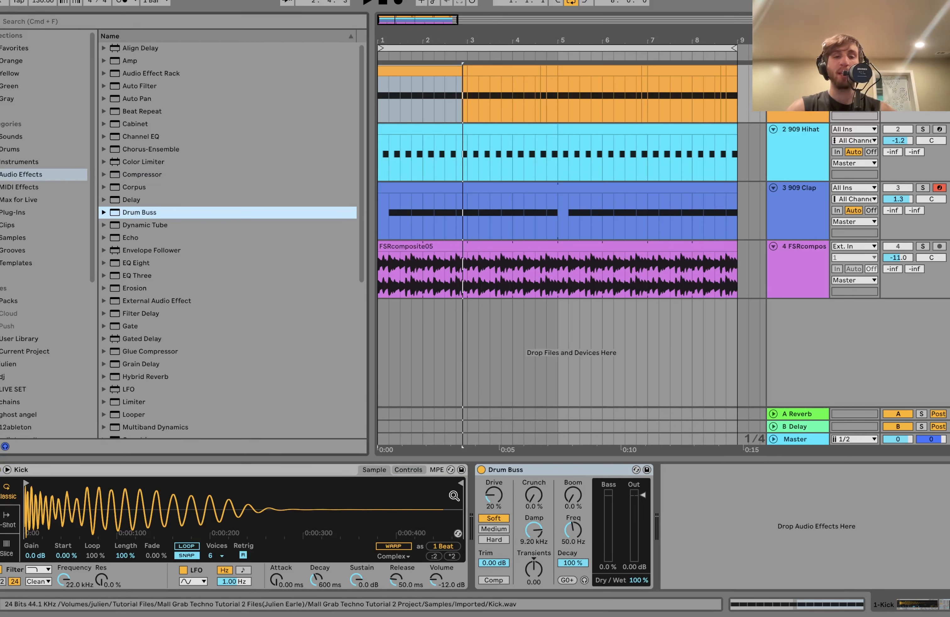
left_click(520, 470)
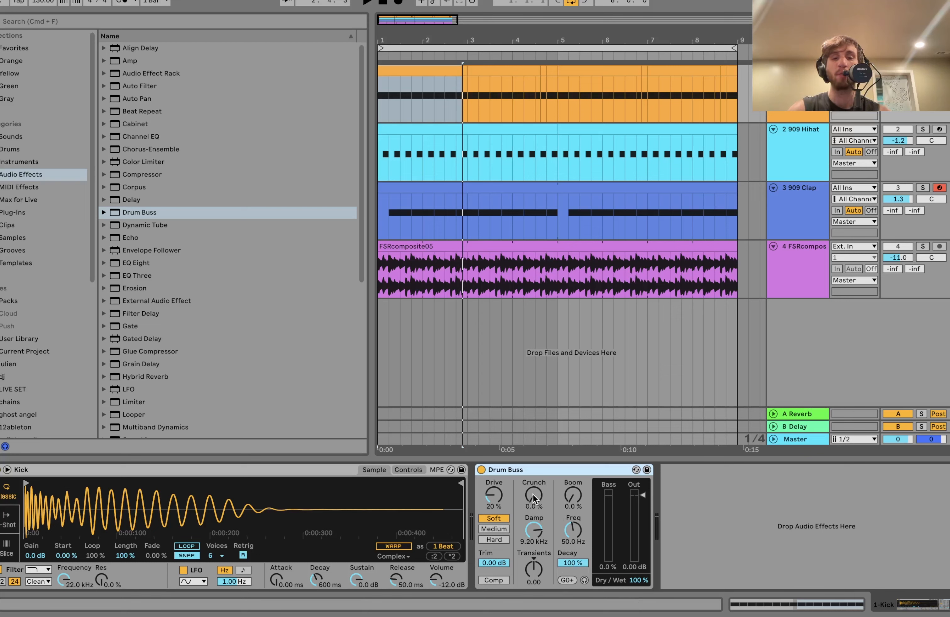
key("space")
left_click_drag(533, 495, 533, 458)
left_click_drag(533, 529, 534, 506)
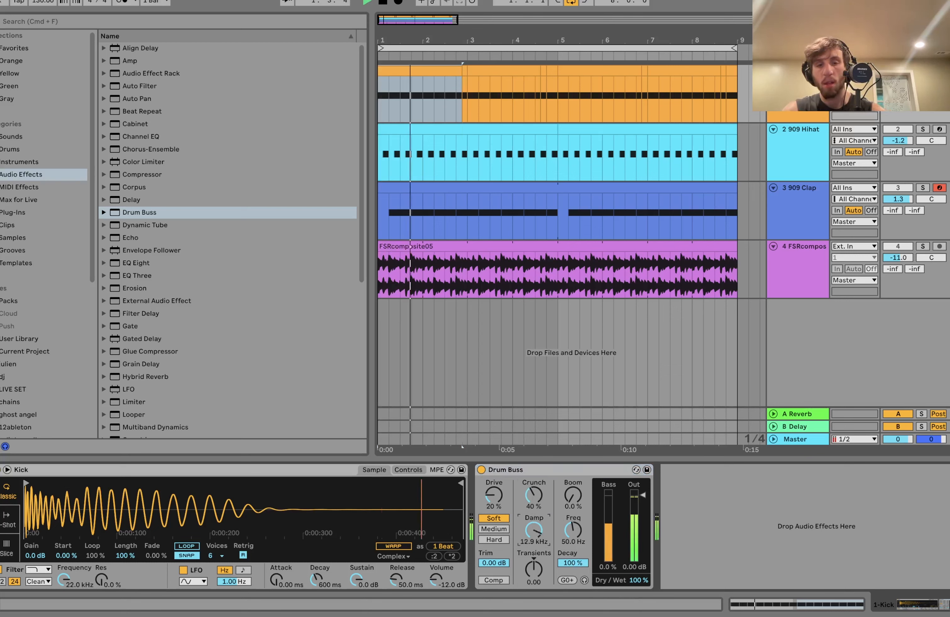
Try Comp and Hard on the kick's Drum Buss, settle on Medium with Comp off, and set Transients to 0.37
left_click(499, 528)
left_click(497, 581)
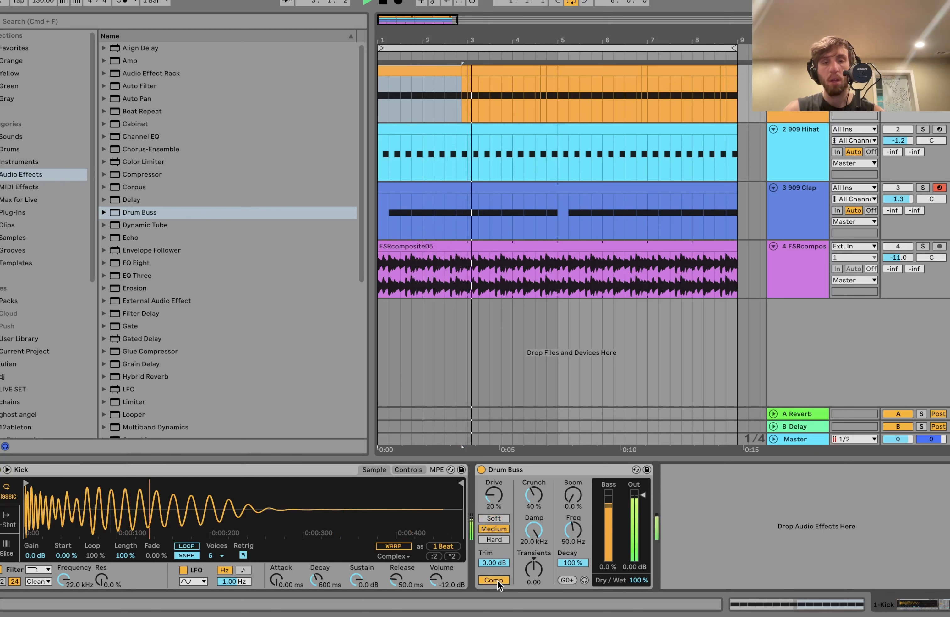
left_click(498, 579)
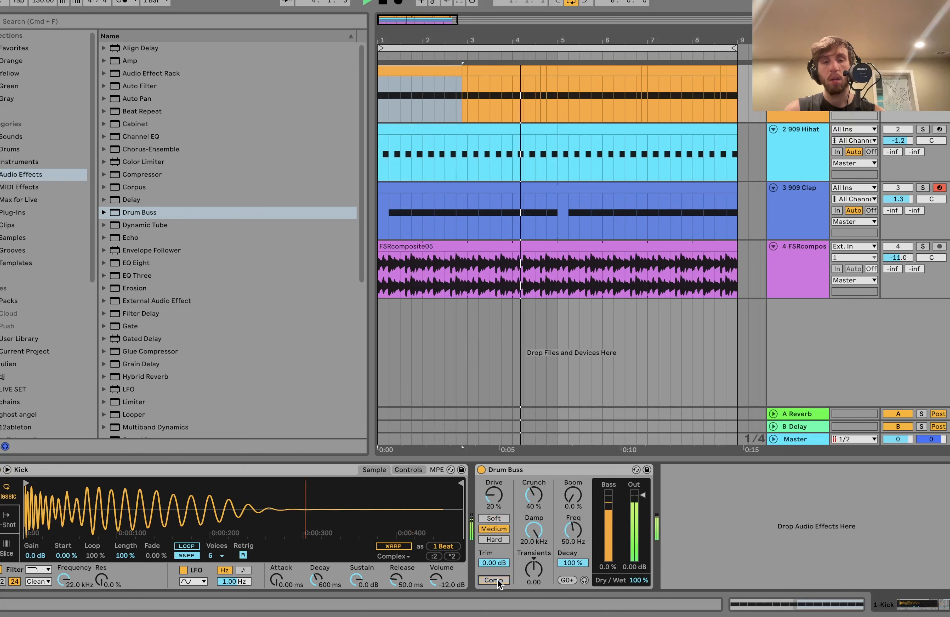
left_click(493, 538)
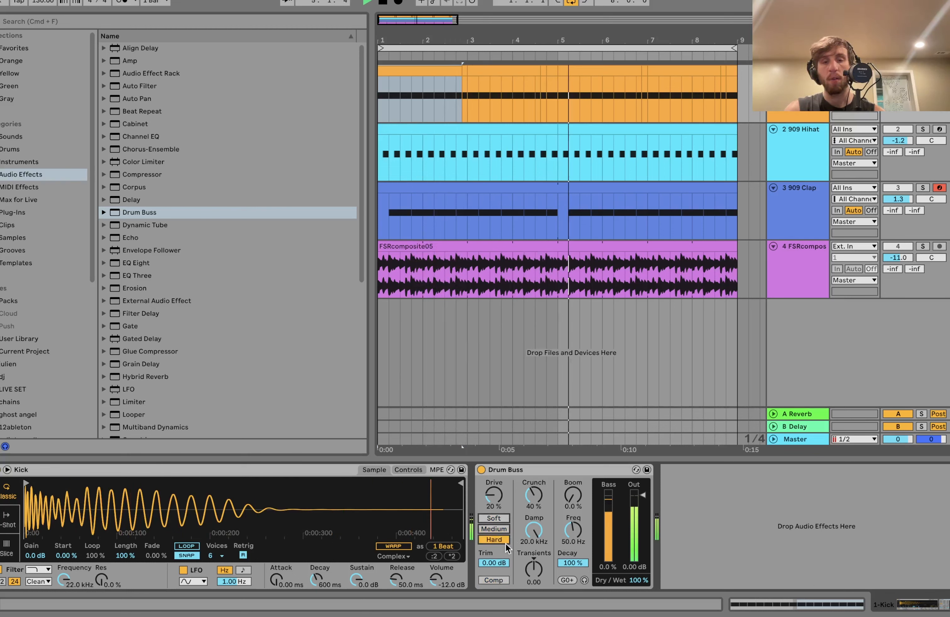
left_click(495, 529)
left_click_drag(533, 569, 534, 555)
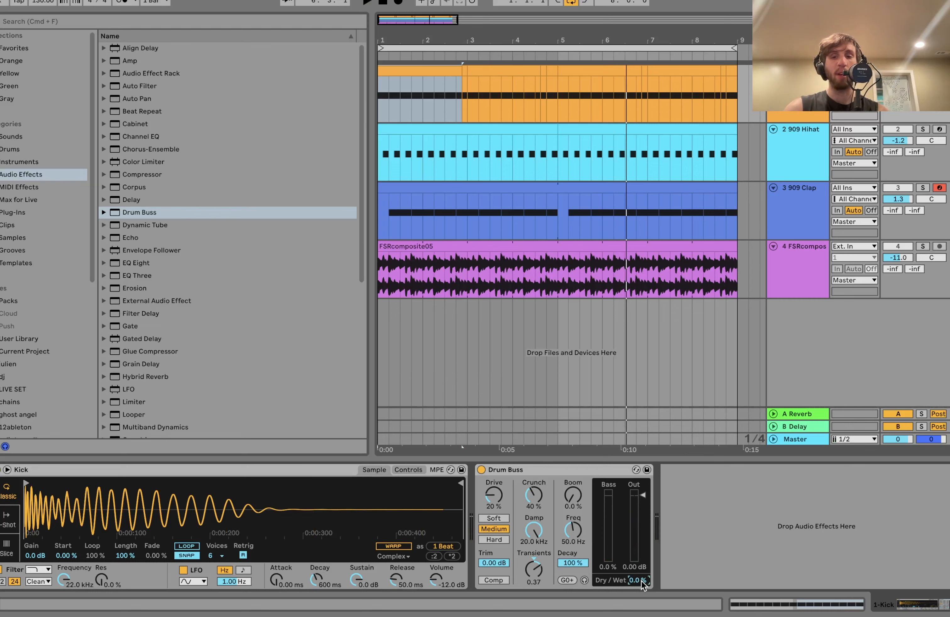
Set the kick's Drum Buss Dry/Wet to 30% and compare the sound with the device bypassed during playback
key("space")
left_click_drag(642, 580, 641, 568)
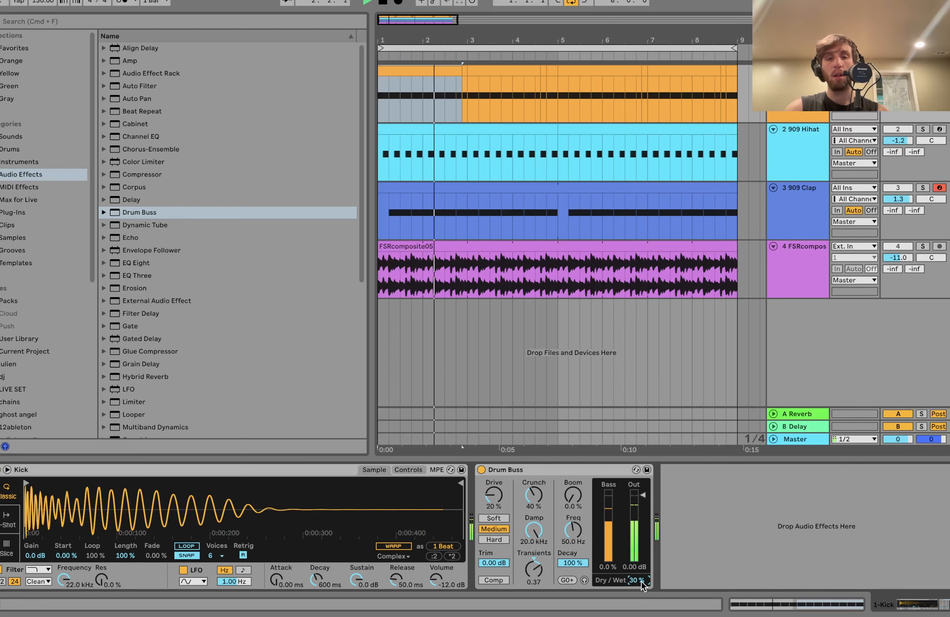
left_click(481, 469)
left_click(481, 469)
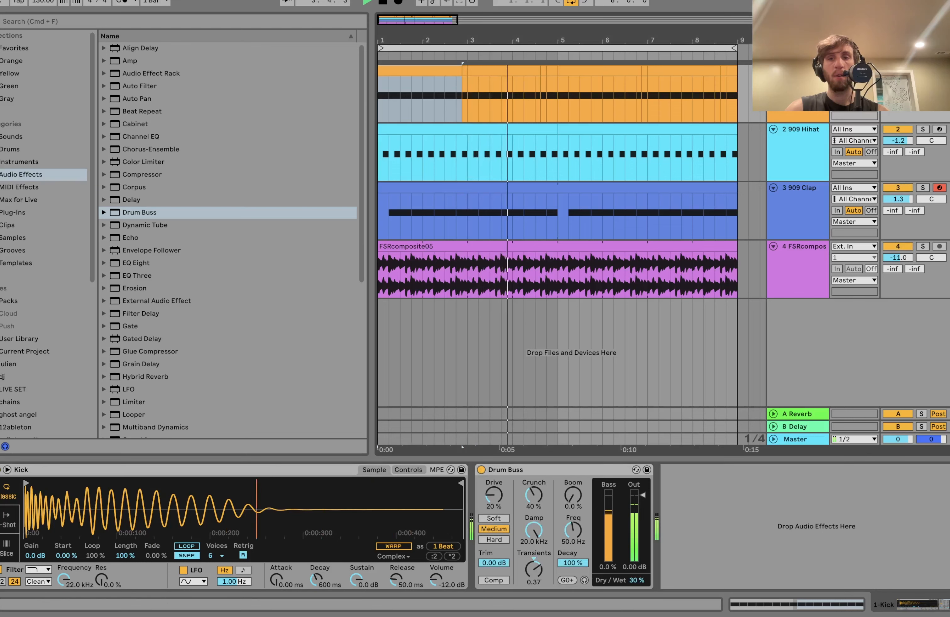
Add an EQ Eight after the kick's Drum Buss and make band 1 a steep low cut at 58.8 Hz
left_click(134, 263)
double_click(133, 264)
left_click(694, 571)
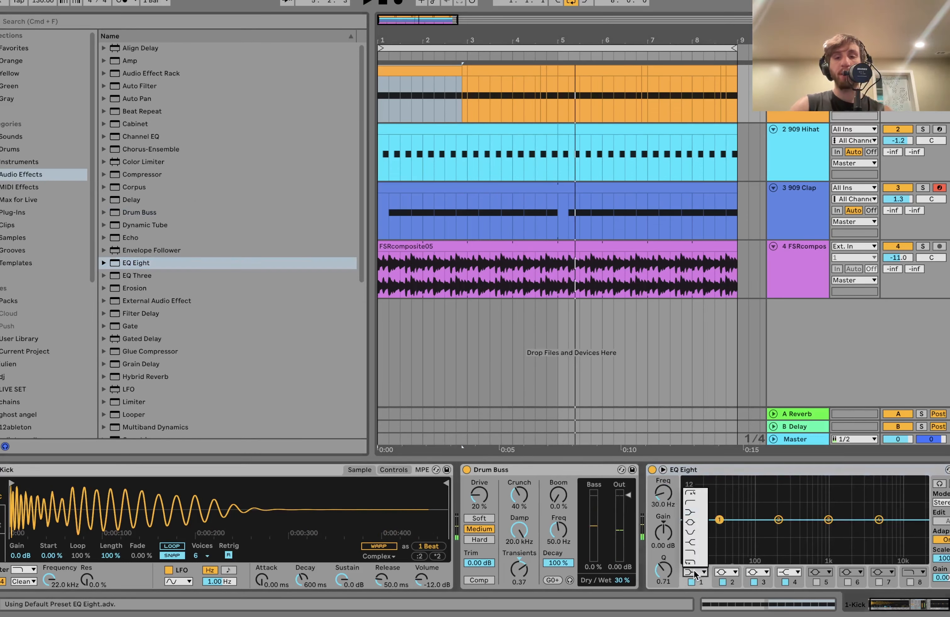
left_click(688, 495)
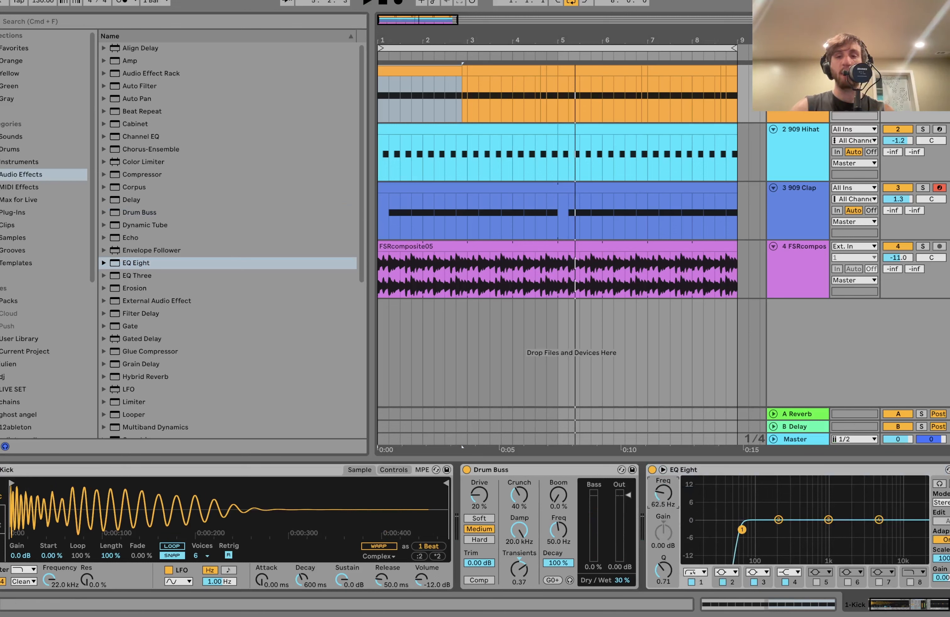
key("space")
left_click_drag(665, 495, 665, 489)
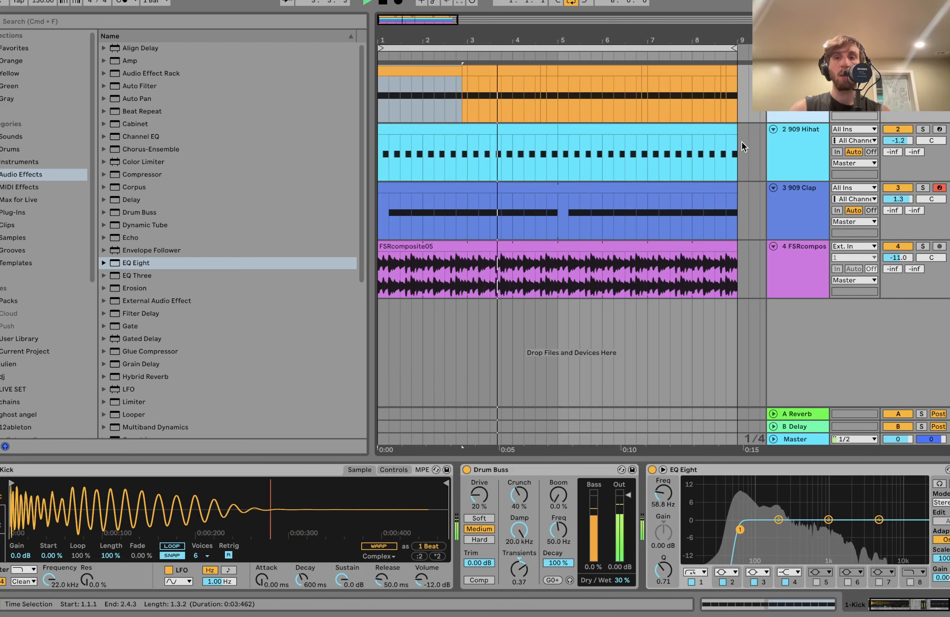
Set the 909 Hihat track's volume to -0.6 dB and group it with the 909 Clap track, playing the new group soloed
left_click(789, 164)
left_click_drag(896, 141, 896, 138)
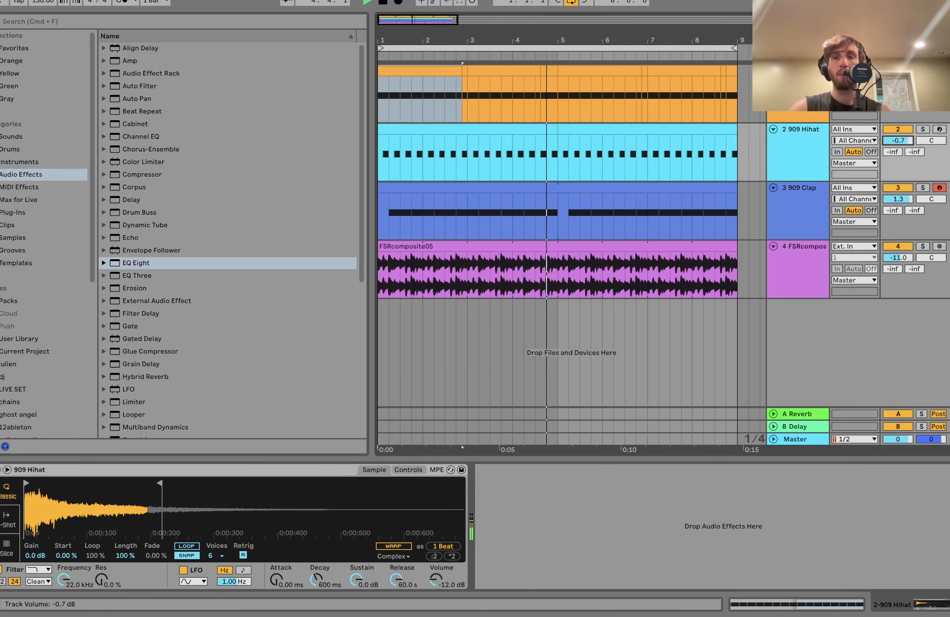
left_click(803, 167)
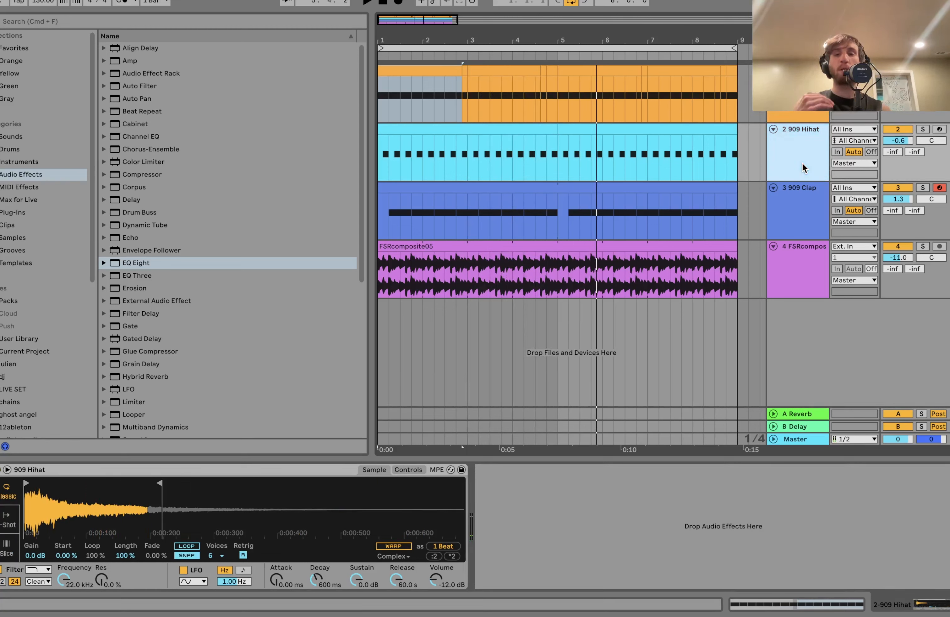
left_click(800, 215, "shift")
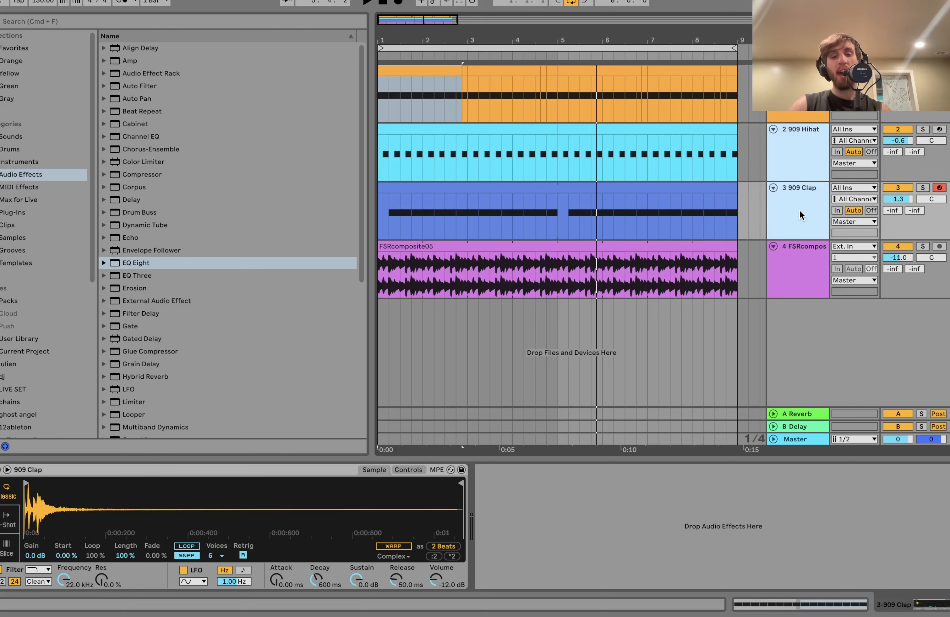
key("super+g")
left_click(788, 155)
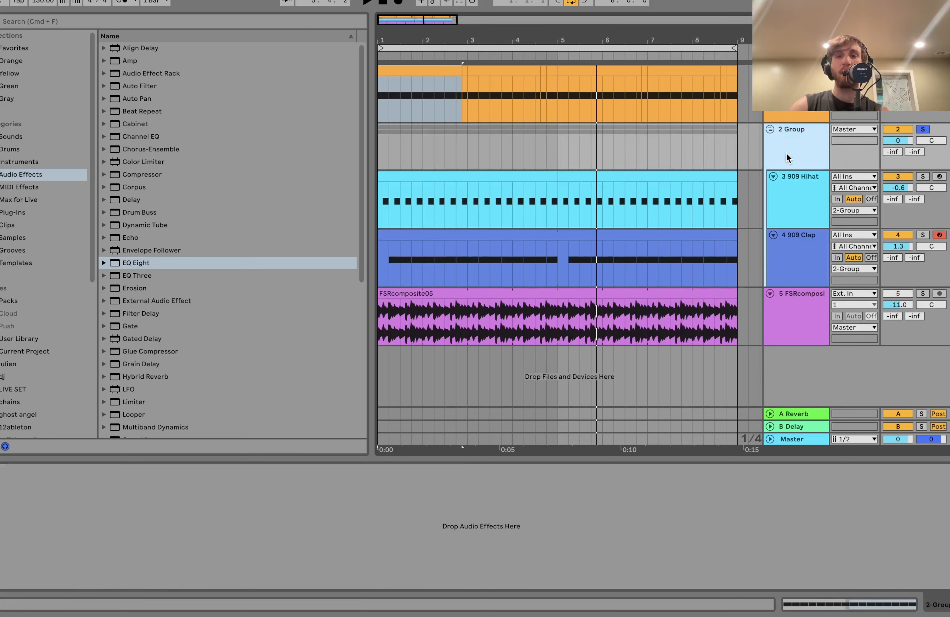
key("space")
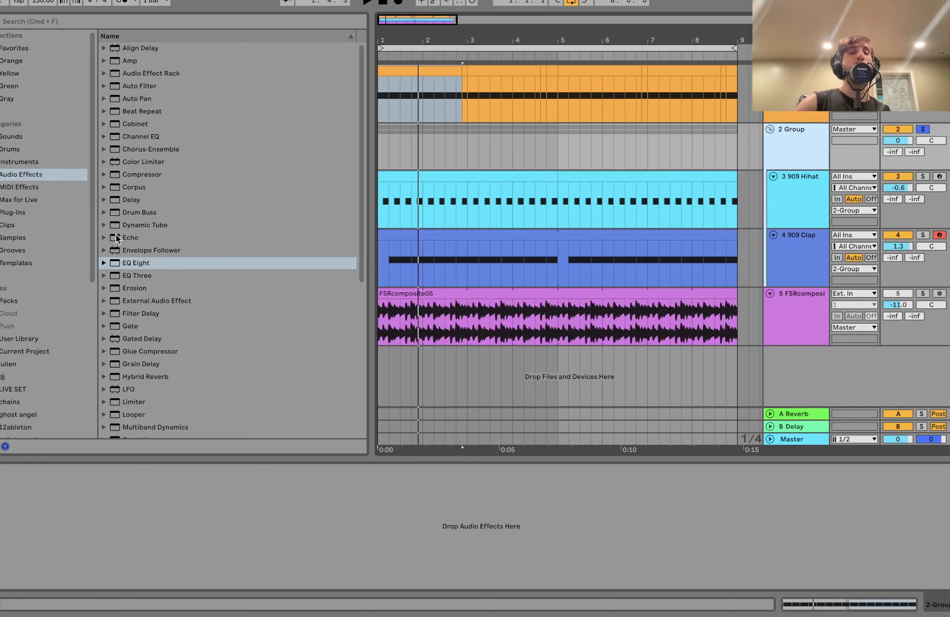
Add a Drum Buss to the group with Crunch 33%, Damp 20.0 kHz, Medium drive, Transients 0.22 and Dry/Wet 16%
double_click(147, 212)
left_click_drag(54, 495, 54, 467)
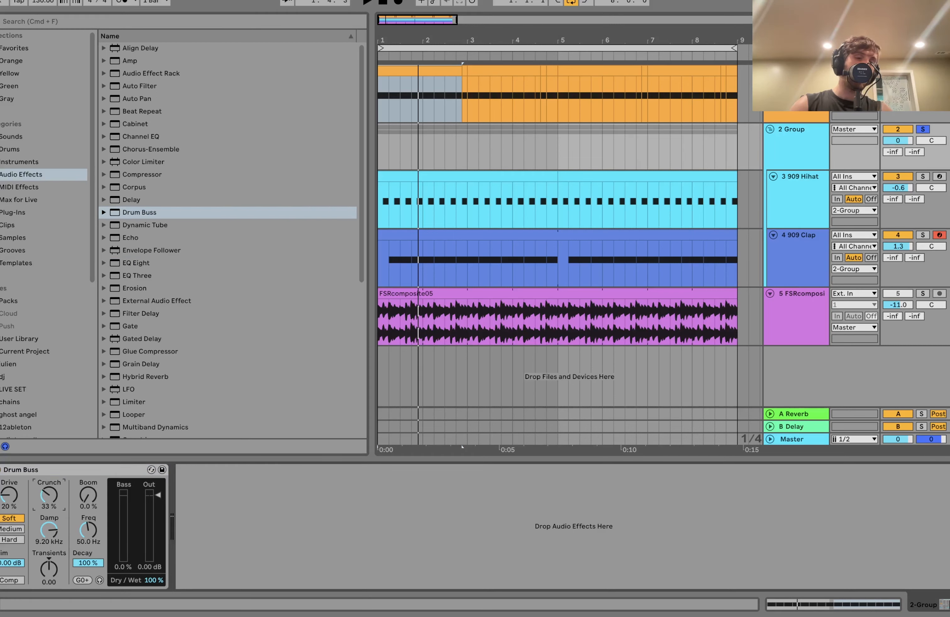
key("space")
left_click_drag(52, 531, 52, 496)
left_click(2, 530)
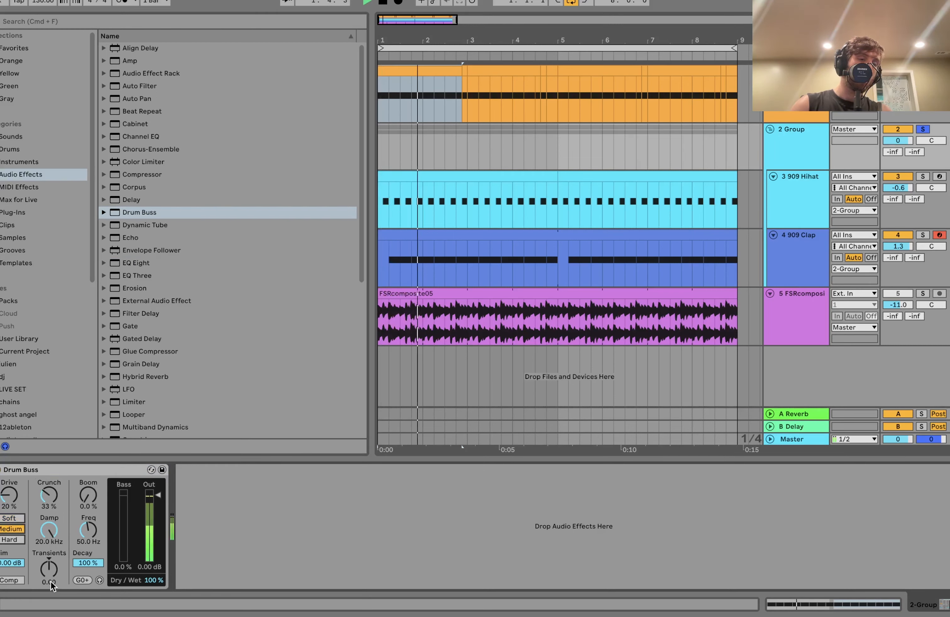
left_click_drag(50, 571, 50, 559)
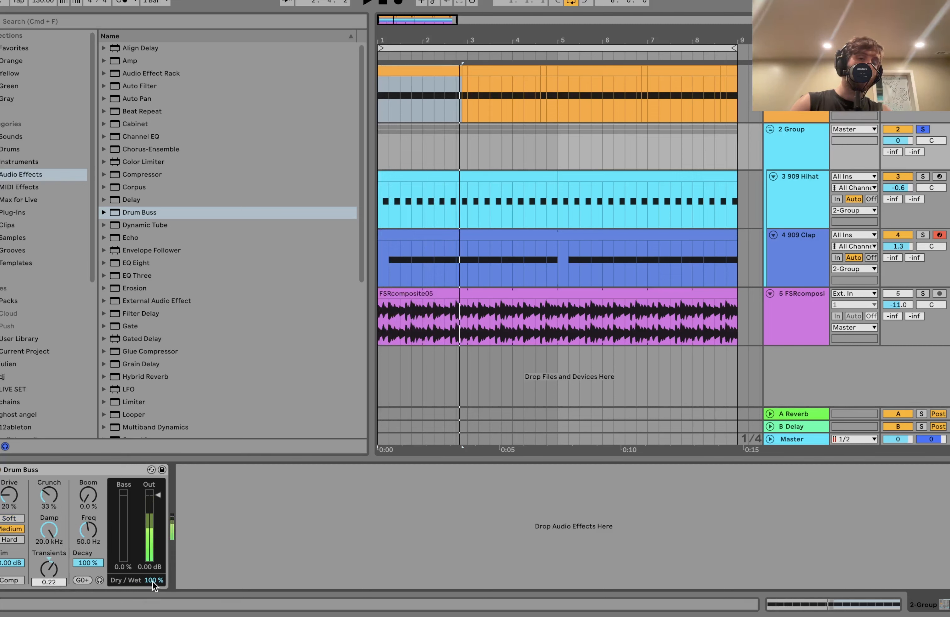
key("space")
left_click_drag(153, 581, 153, 570)
Insert a Reverb before the group's Drum Buss and set Size to 12.66, Decay to 1.12 s and Dry/Wet to 14%
scroll(174, 427, "down", 10)
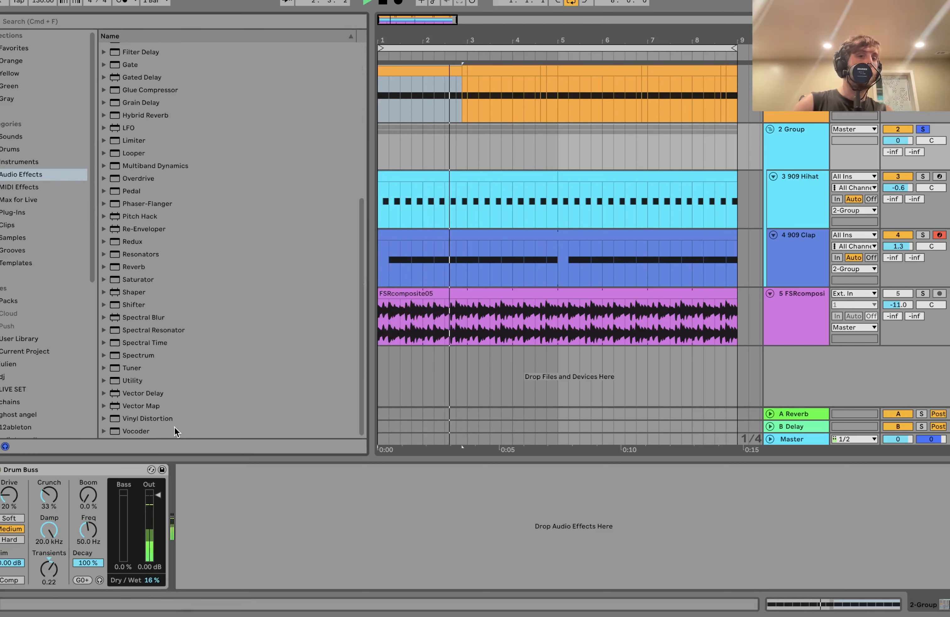
left_click_drag(134, 266, 51, 546)
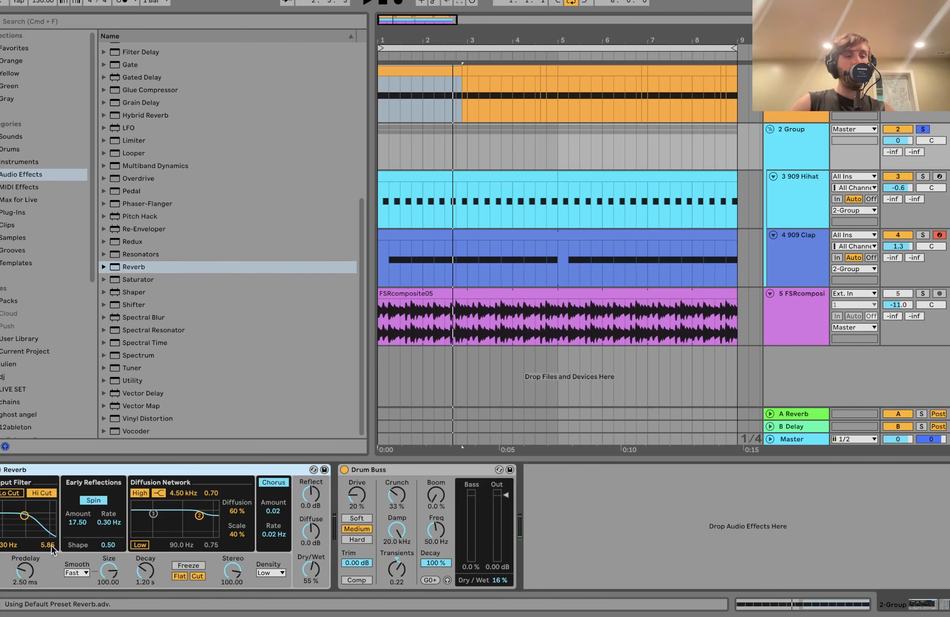
left_click_drag(106, 569, 143, 572)
key("space")
left_click_drag(308, 565, 314, 571)
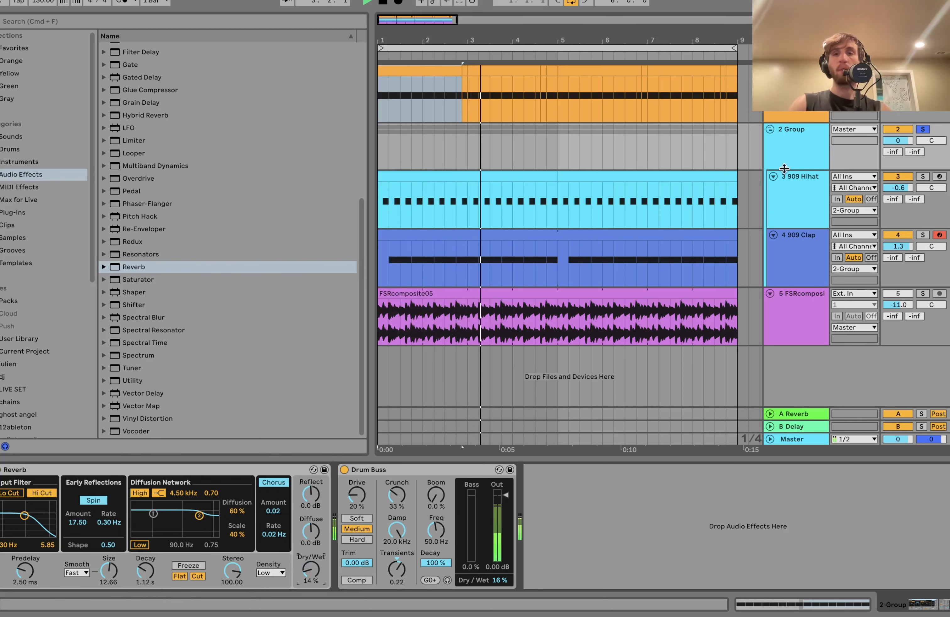
Unsolo the group and set the group's volume to -1.5 dB and the 909 Clap's volume to 1.9 dB
left_click(923, 129)
left_click_drag(898, 142, 898, 146)
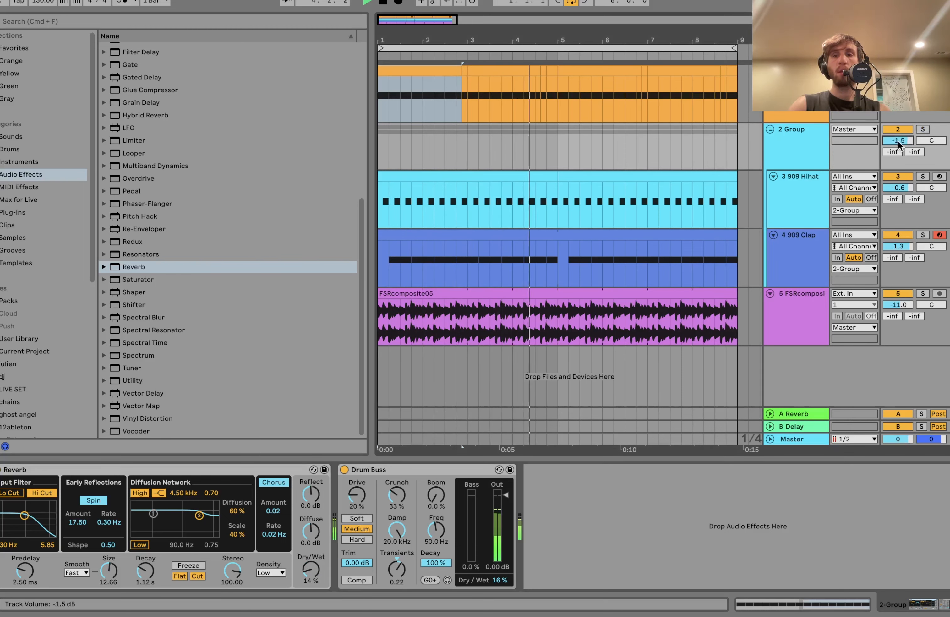
left_click_drag(900, 248, 900, 245)
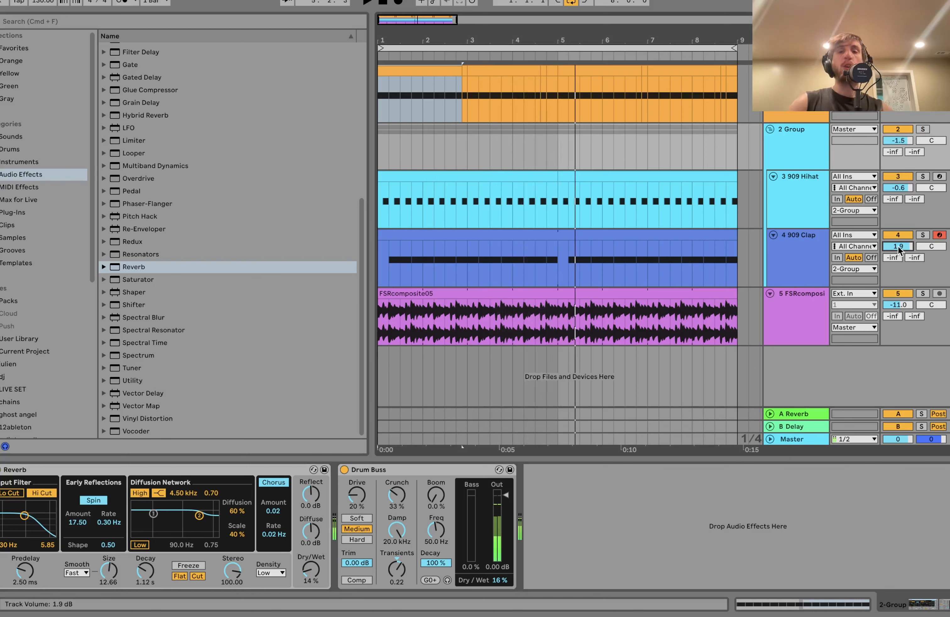
left_click(812, 144)
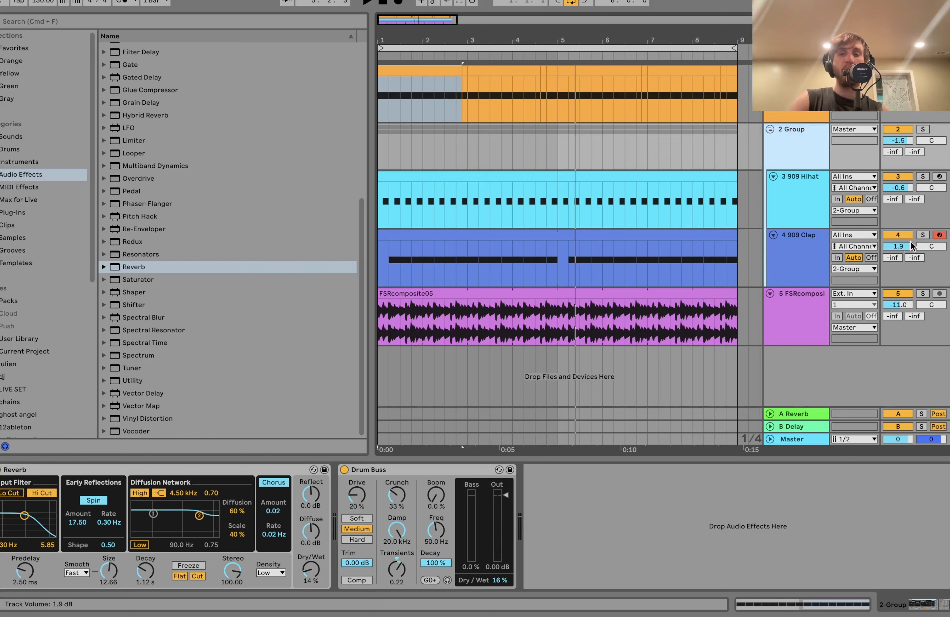
Solo the 909 Clap track and add a Pedal in Distort mode with Gain at 25% and Dry/Wet at 26%
left_click(928, 237)
left_click(812, 253)
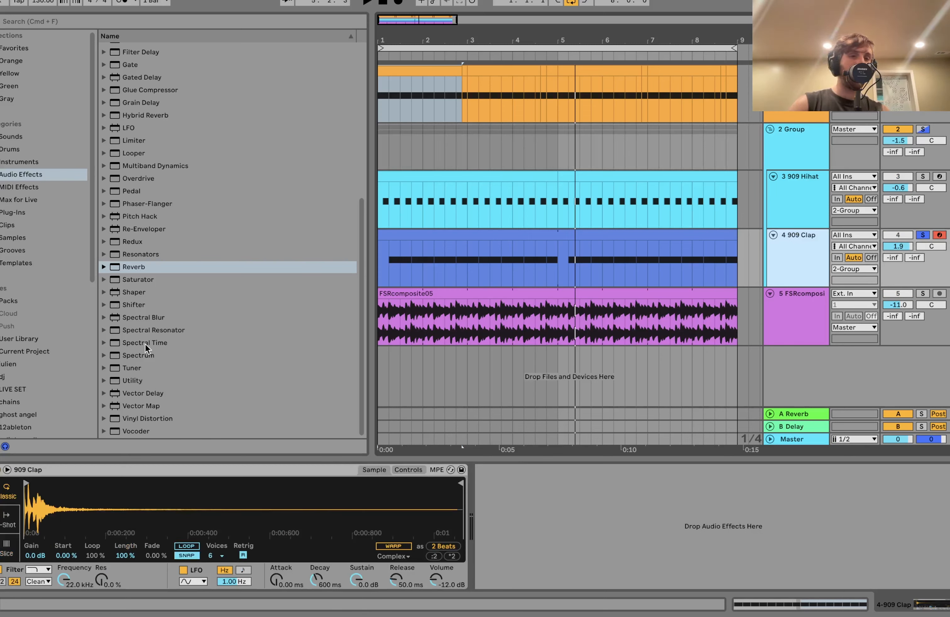
scroll(150, 325, "up", 3)
double_click(147, 229)
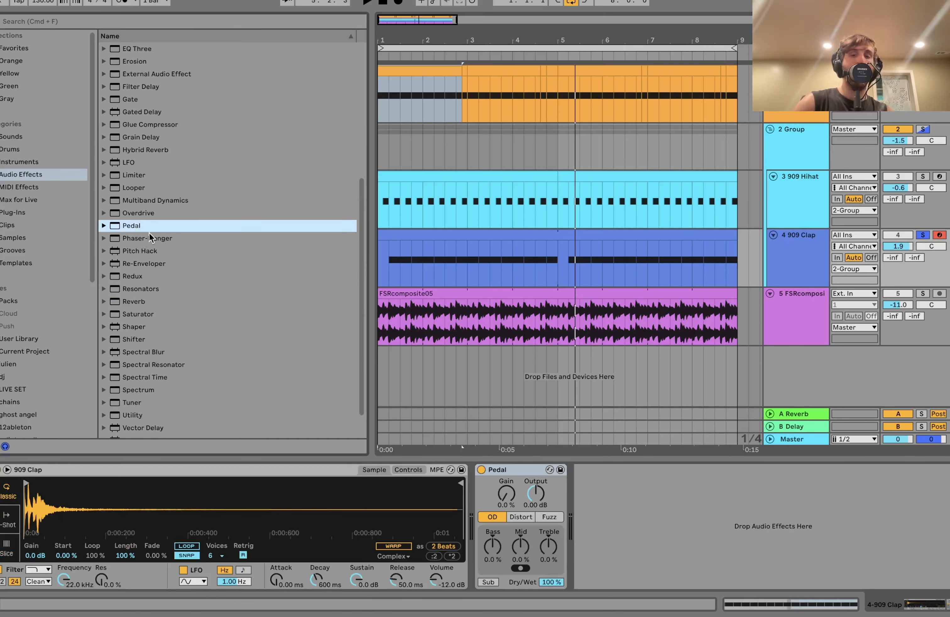
left_click_drag(502, 500, 502, 490)
key("space")
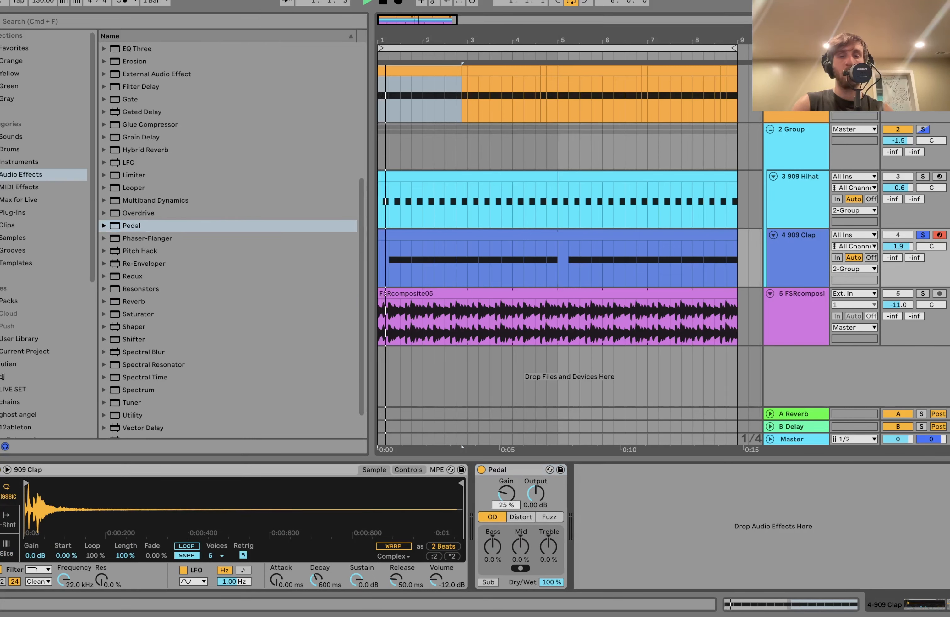
left_click(519, 516)
left_click_drag(545, 584, 545, 613)
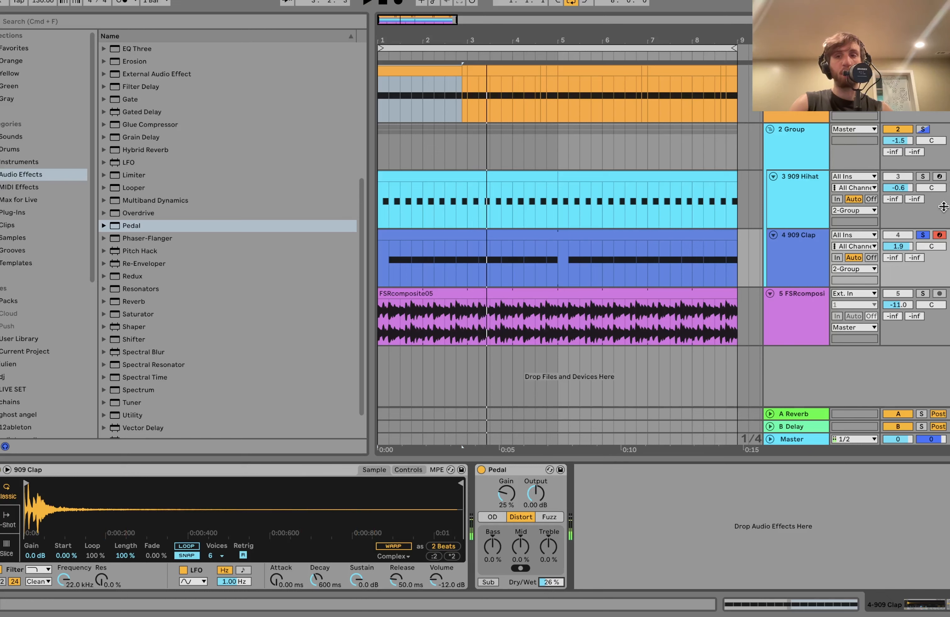
Unsolo the 909 Clap and lower its Pedal Dry/Wet to 20% while the full mix plays
left_click(922, 235)
key("space")
left_click(813, 251)
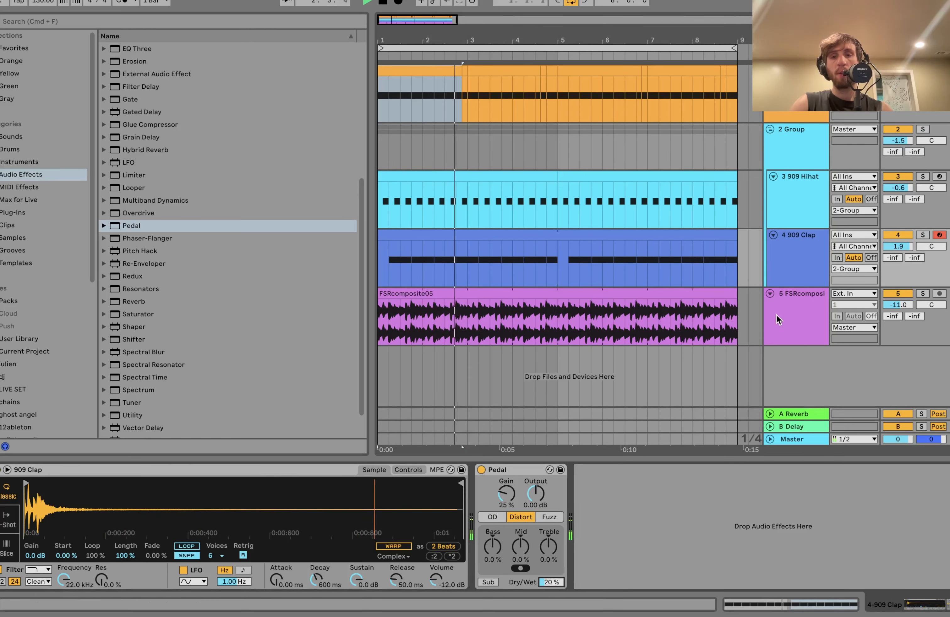
Set the FSRcomposite05 loop track's volume to -10.3 dB
left_click(797, 316)
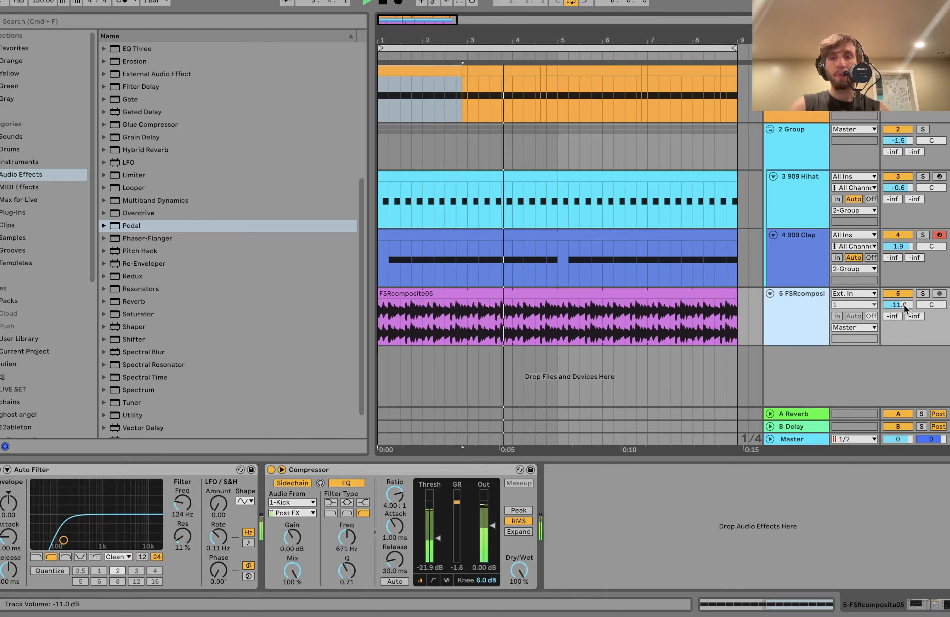
left_click_drag(898, 304, 905, 305)
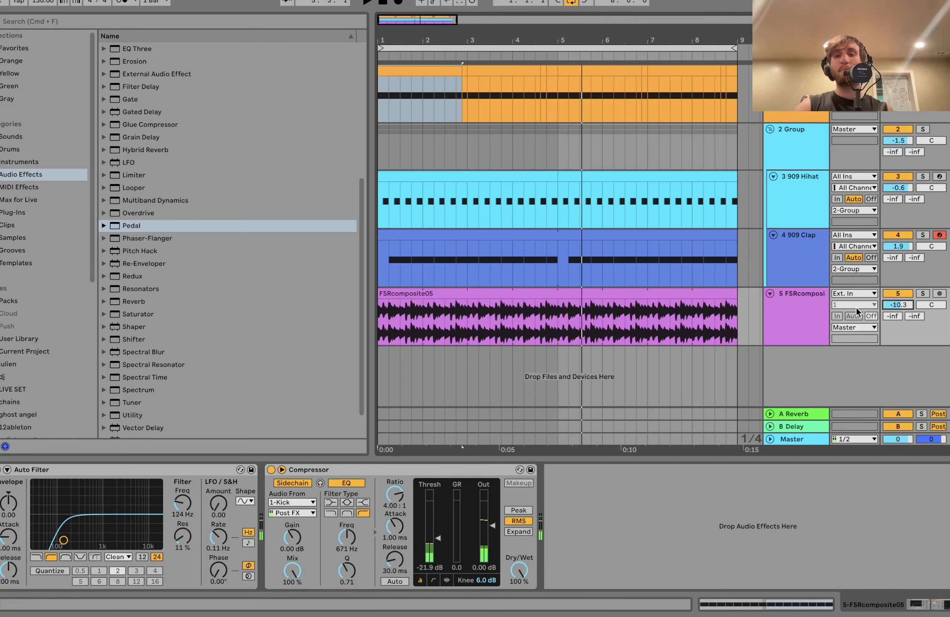
Set the FSRcomposite05 track's Auto Filter cutoff to 143 Hz and resonance to 6.6% while the mix plays
left_click(814, 300)
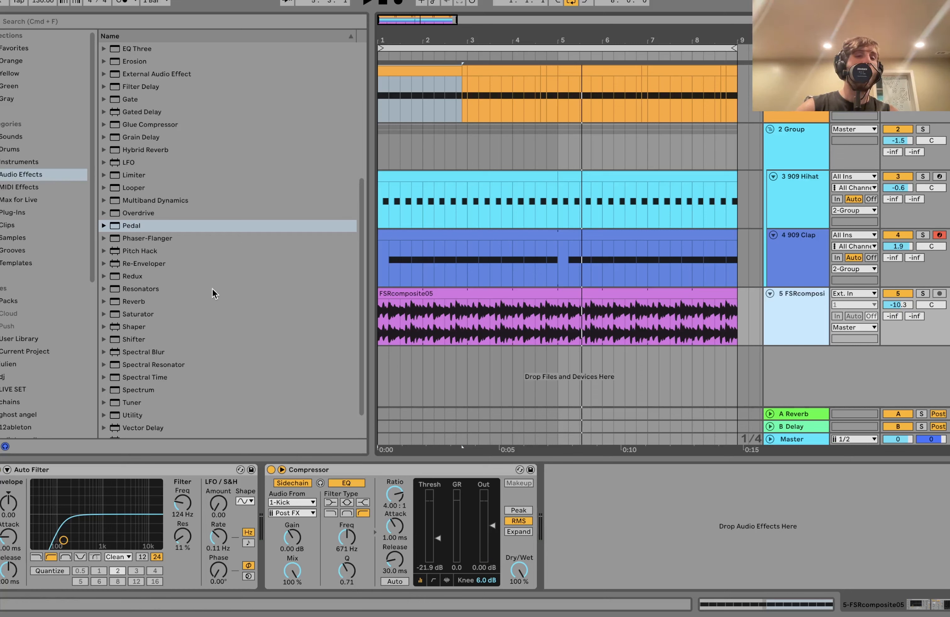
scroll(159, 220, "up", 2)
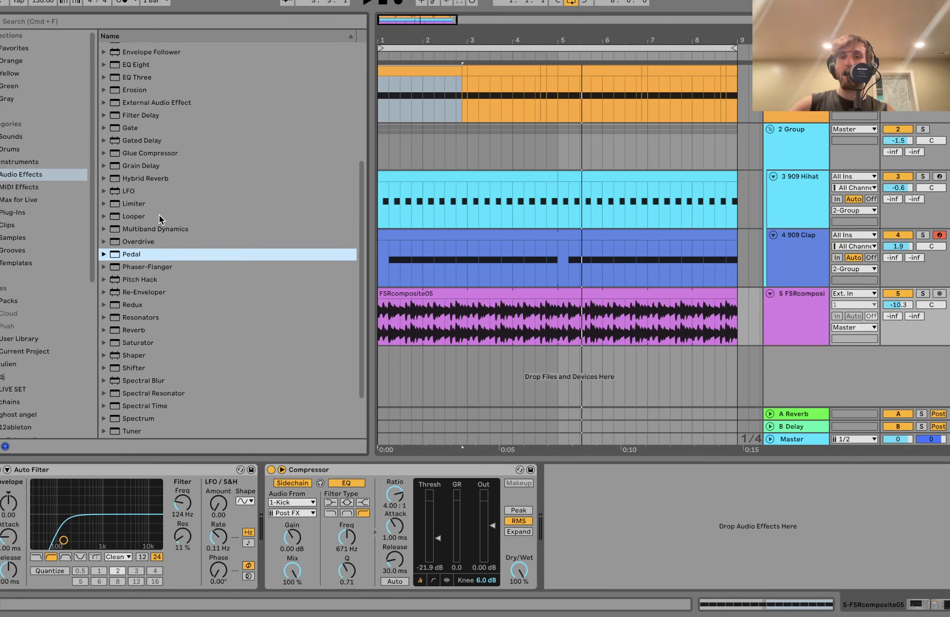
key("space")
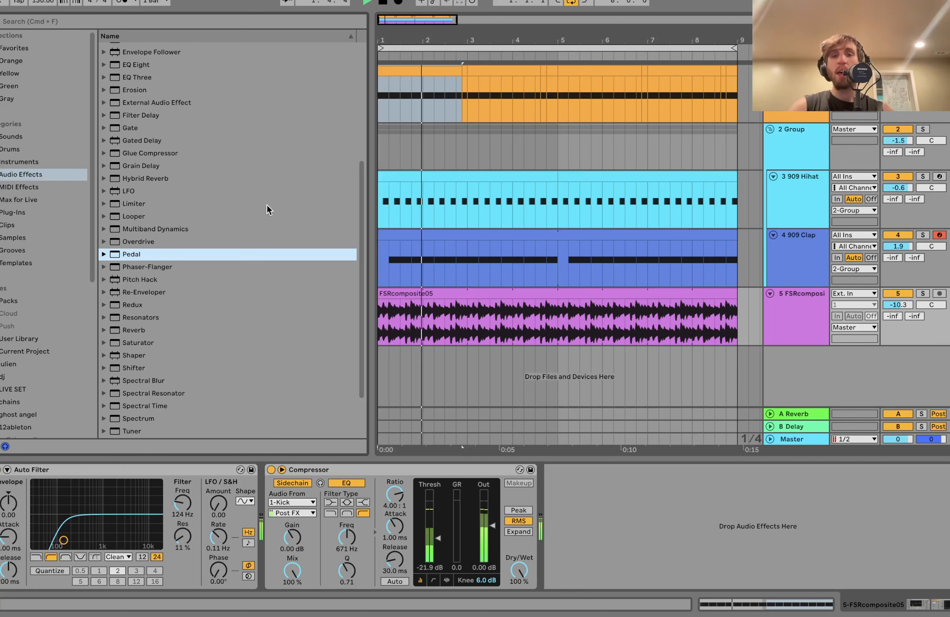
key("space")
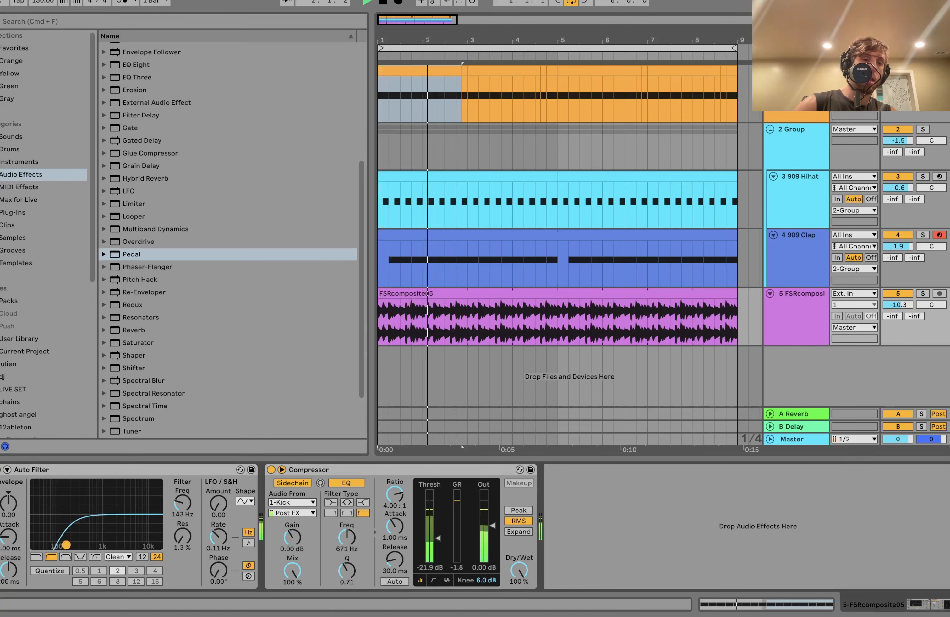
key("space")
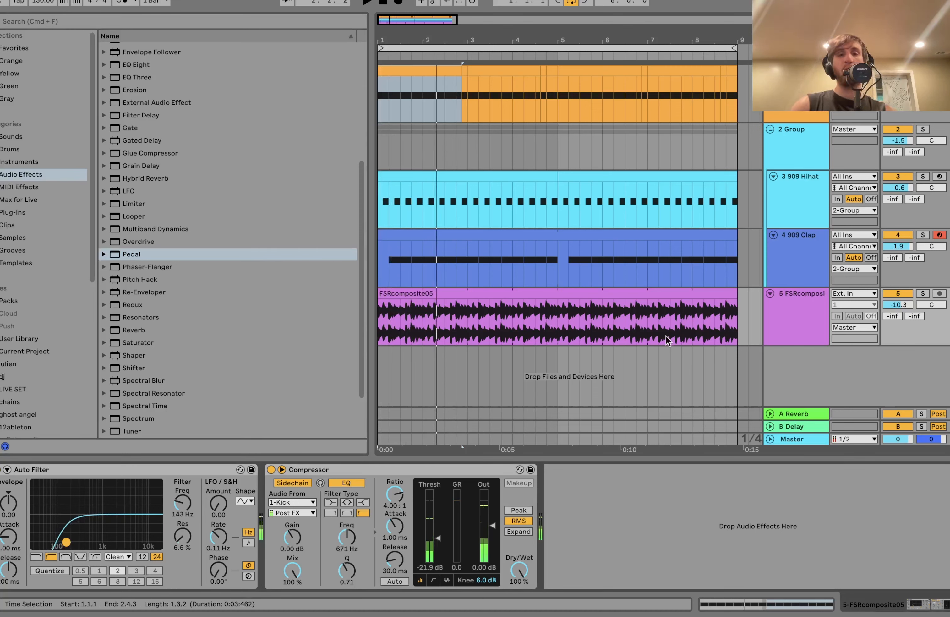
Solo the FSRcomposite05 loop and add a Phaser-Flanger before its Auto Filter, in Flanger mode with Time 0.59 ms and Feedback 60%
left_click(922, 295)
key("space")
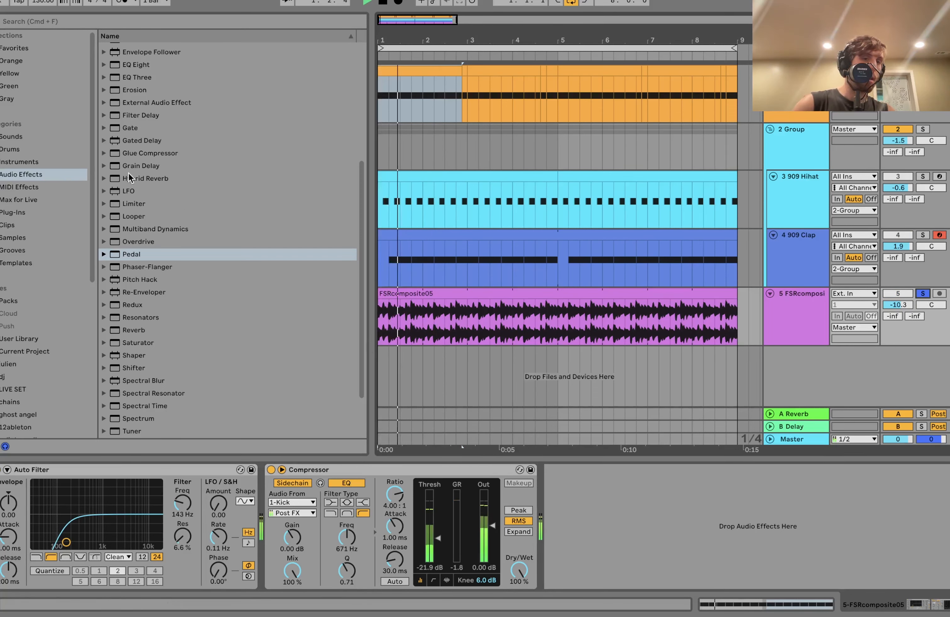
scroll(128, 176, "down", 3)
left_click_drag(132, 229, 33, 539)
left_click(61, 523)
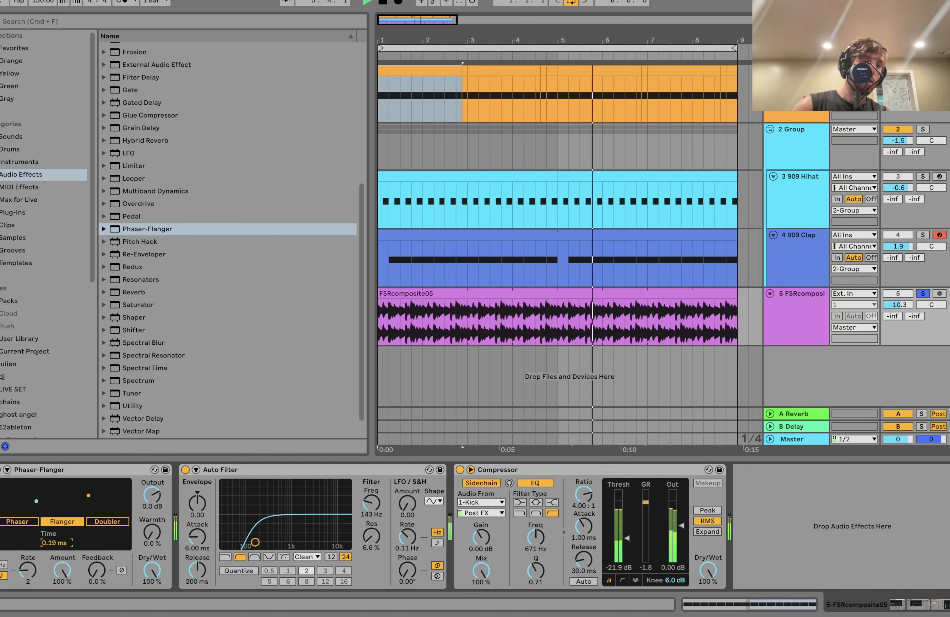
left_click_drag(52, 543, 51, 544)
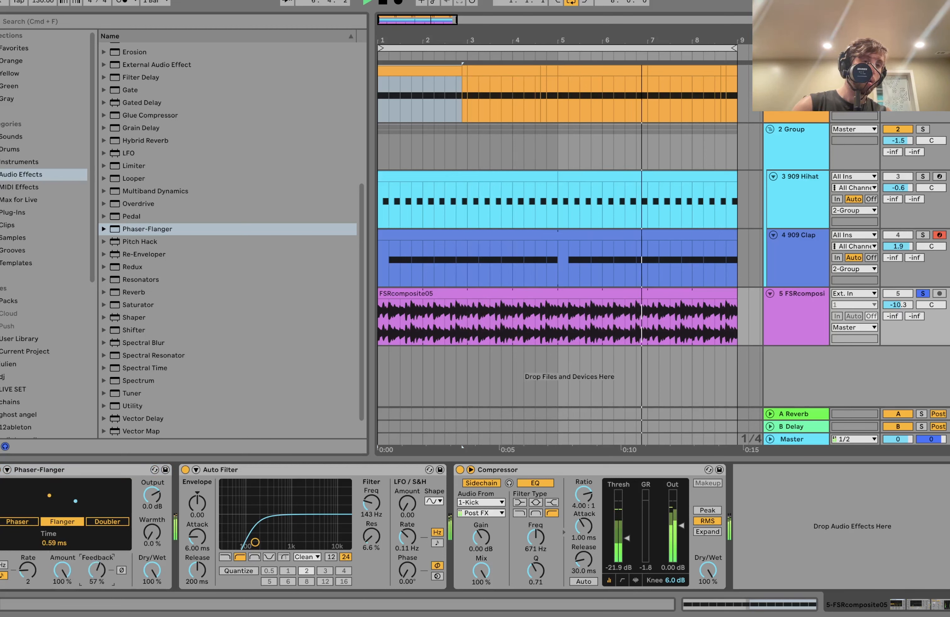
left_click_drag(97, 570, 96, 523)
Add a Utility after the loop track's Compressor and turn on Mono
scroll(143, 306, "down", 2)
double_click(139, 381)
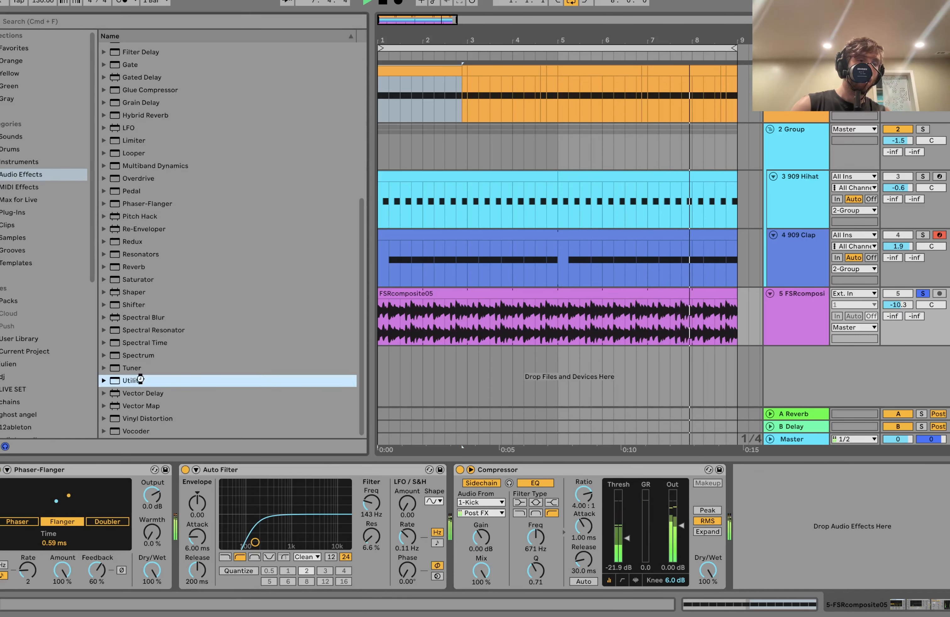
left_click(761, 556)
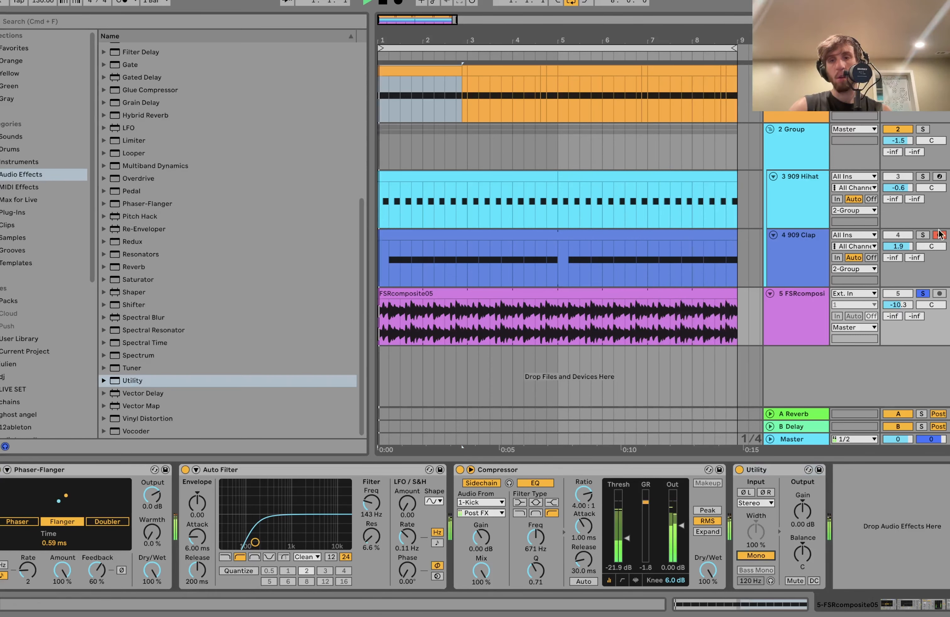
Unsolo the loop, set its volume to -9.8 dB and reduce the Phaser-Flanger's Dry/Wet to 52%
left_click(921, 295)
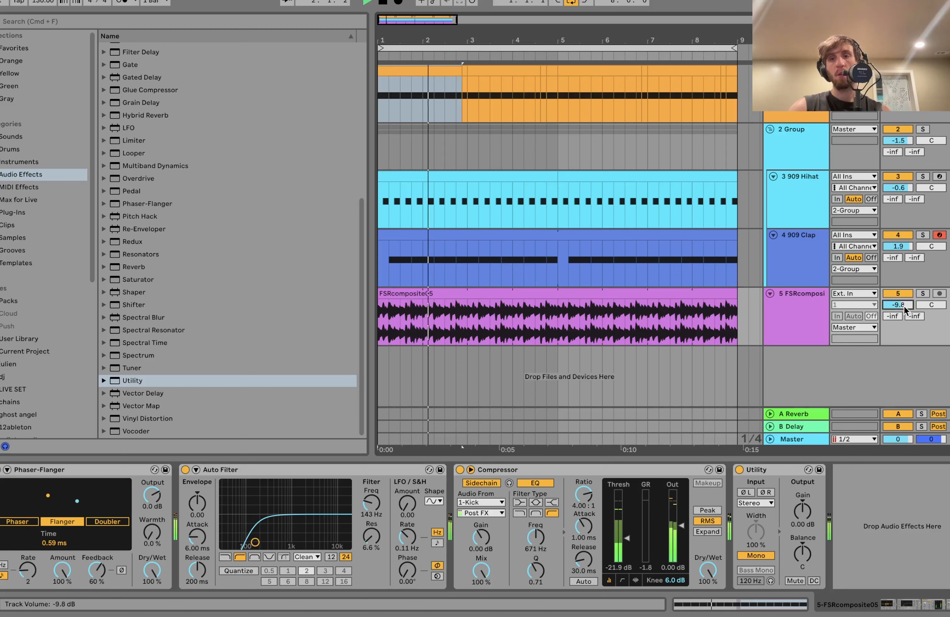
left_click(822, 313)
left_click_drag(152, 570, 153, 606)
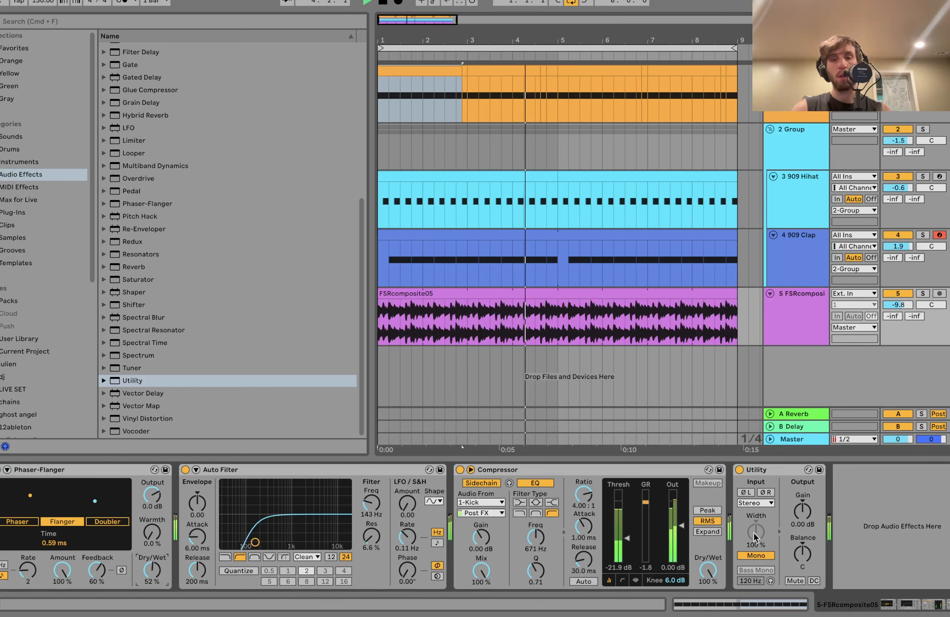
Try the loop's Utility at 63% Width with Bass Mono at 368 Hz instead of Mono, and switch back to Mono
left_click(757, 556)
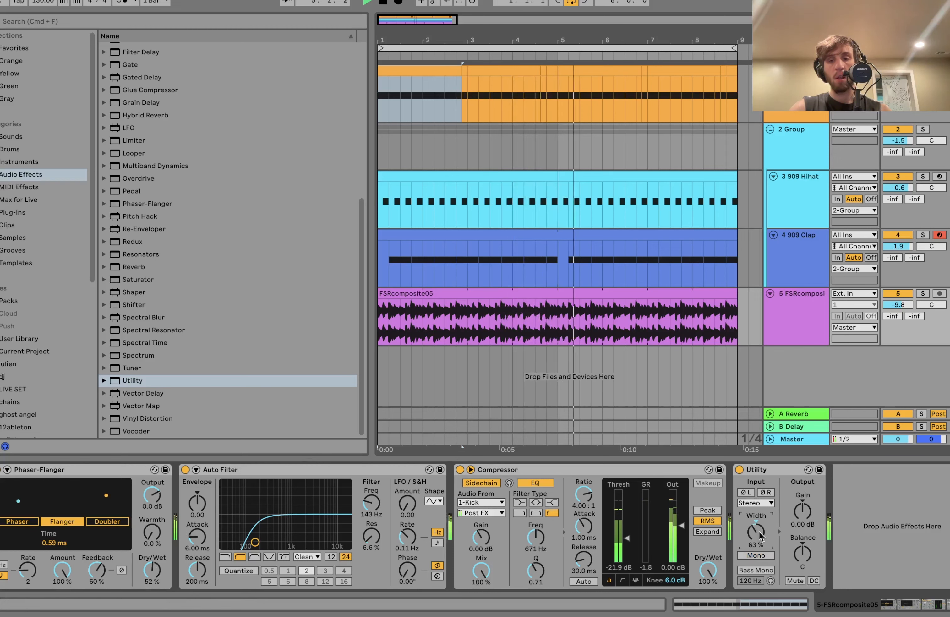
left_click(756, 570)
left_click_drag(755, 582, 756, 565)
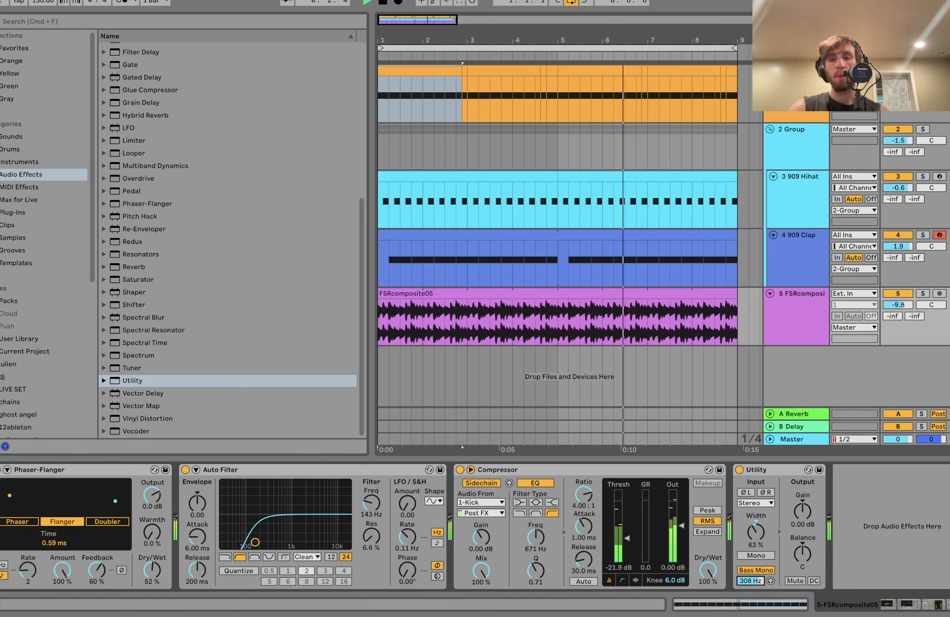
left_click(756, 556)
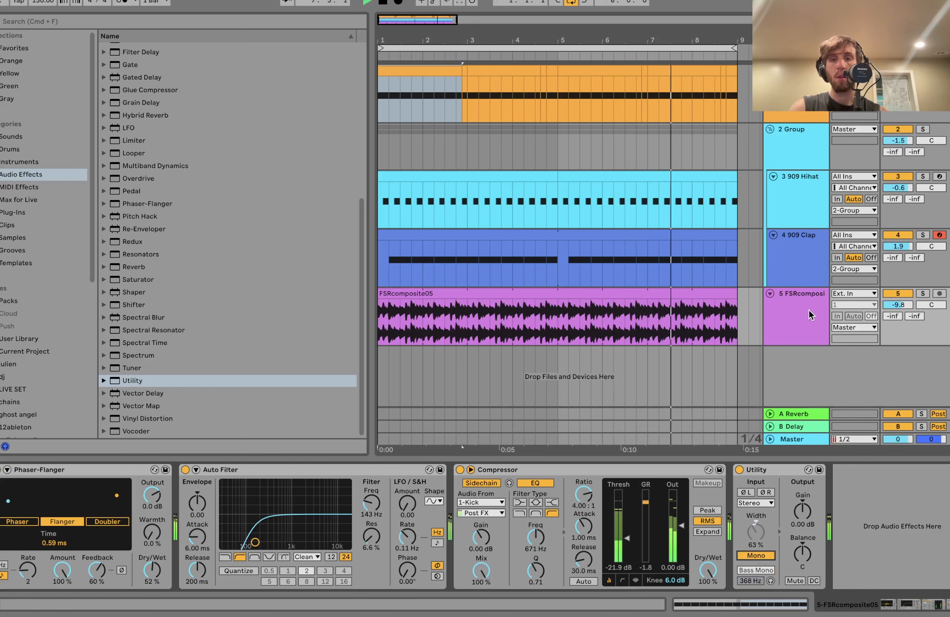
left_click(811, 314)
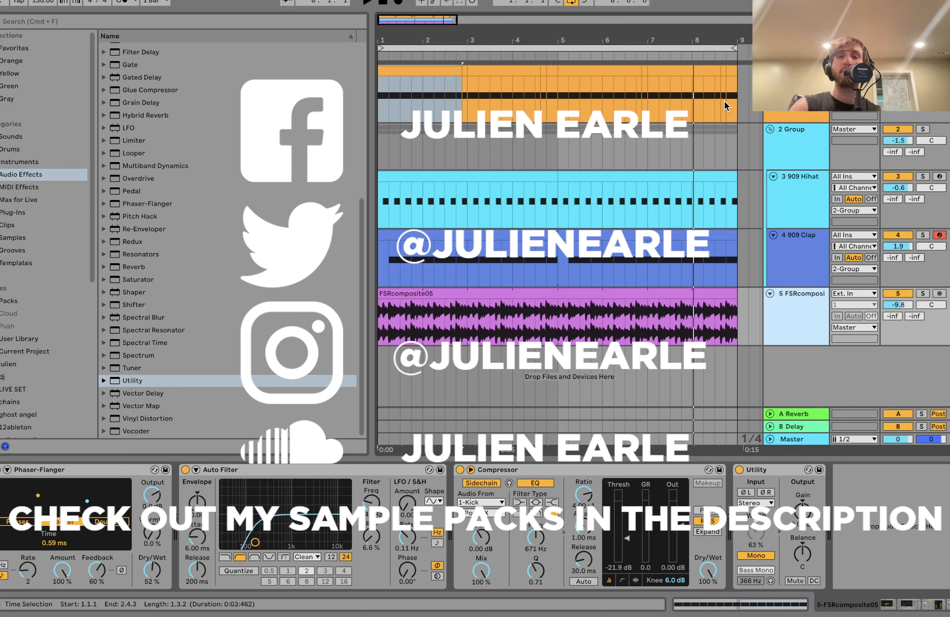
left_click(783, 114)
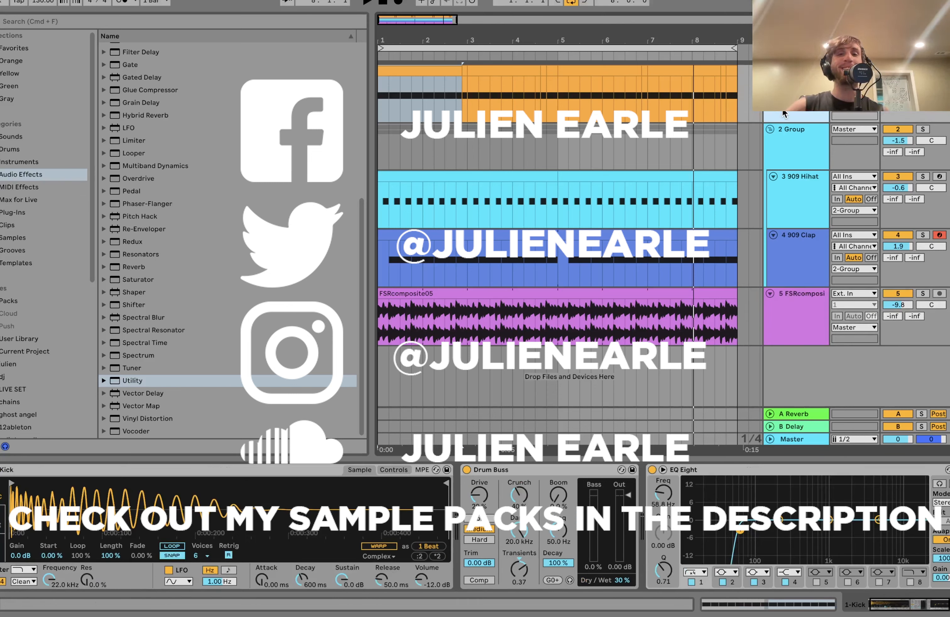